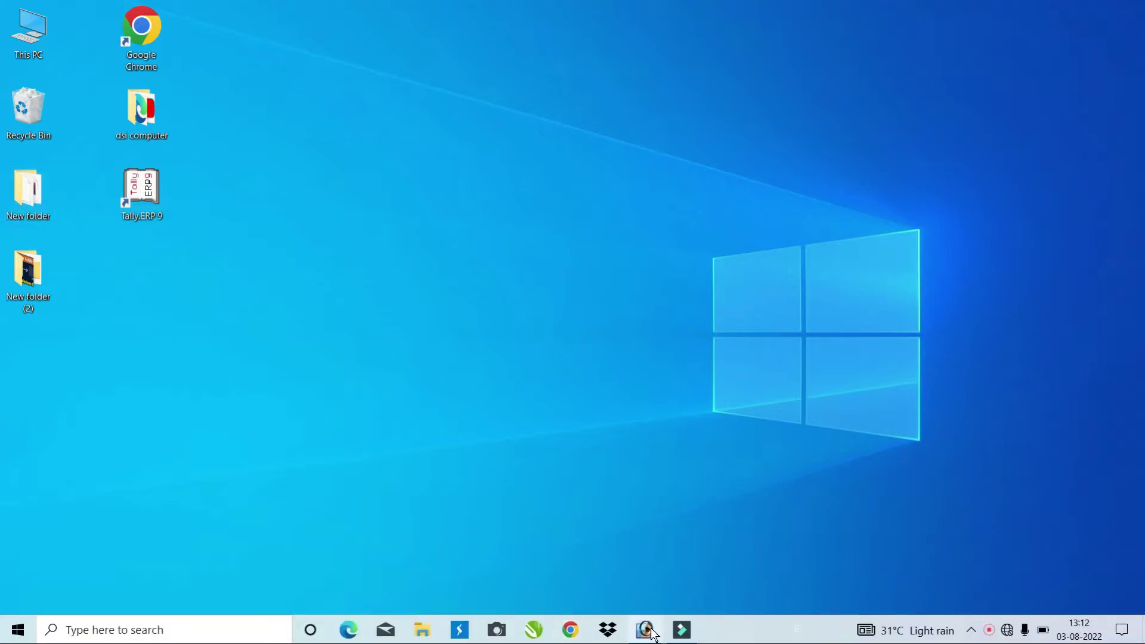
Bring Photoshop to the front from the Windows taskbar
mouse_move(645, 629)
click(656, 631)
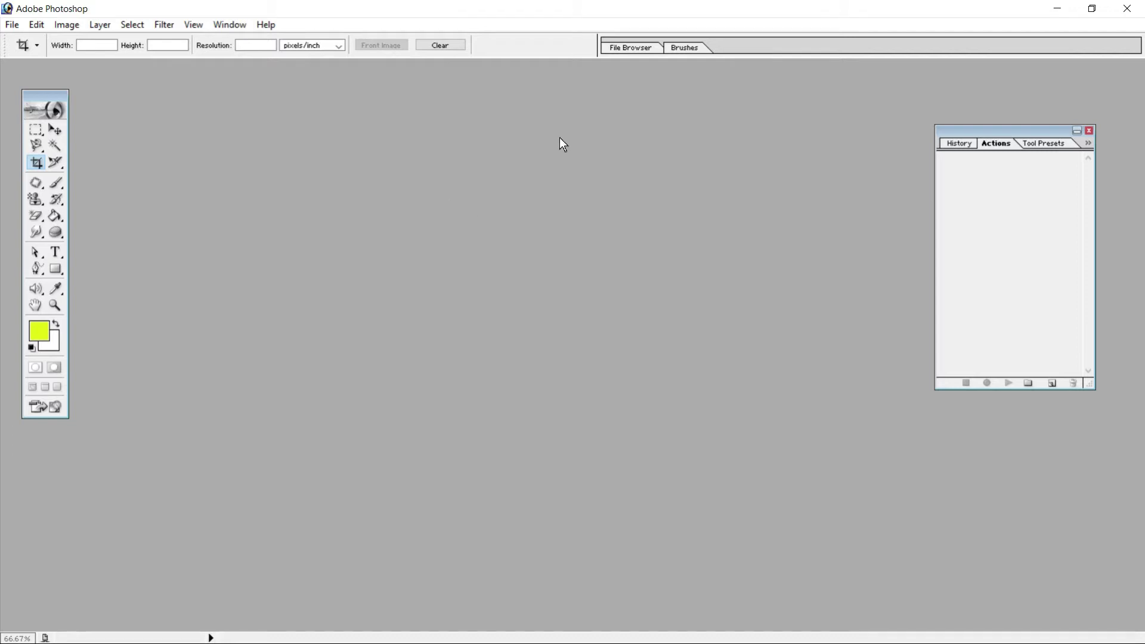
Open Prabhas-Images-Pics.jpg, the portrait of the man in the blue jacket, and reposition its window
double_click(433, 166)
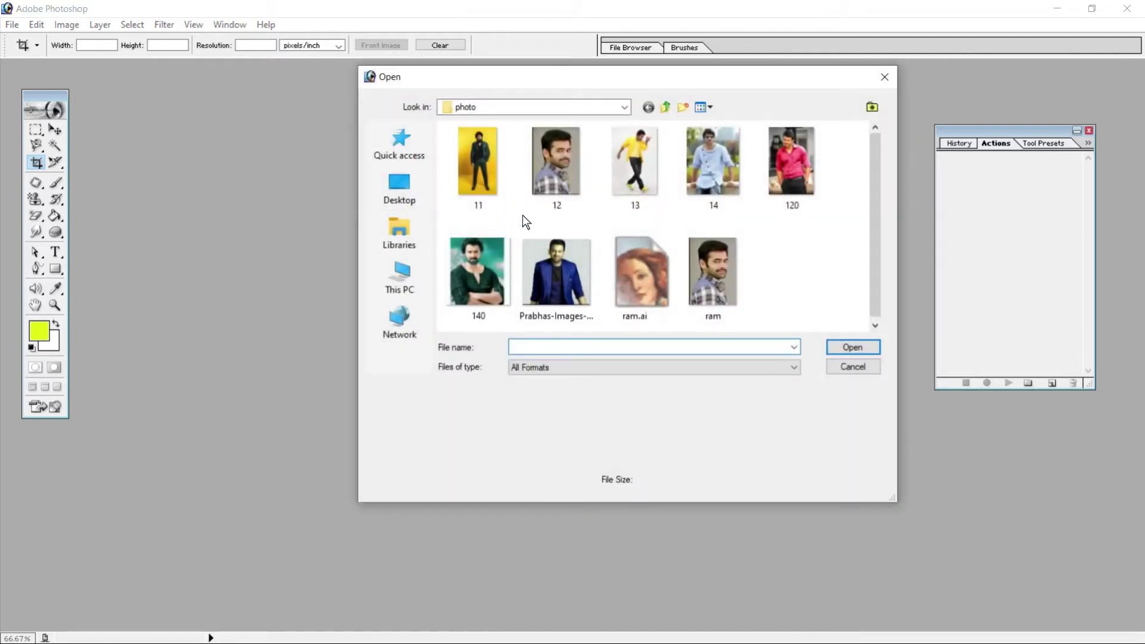
click(549, 248)
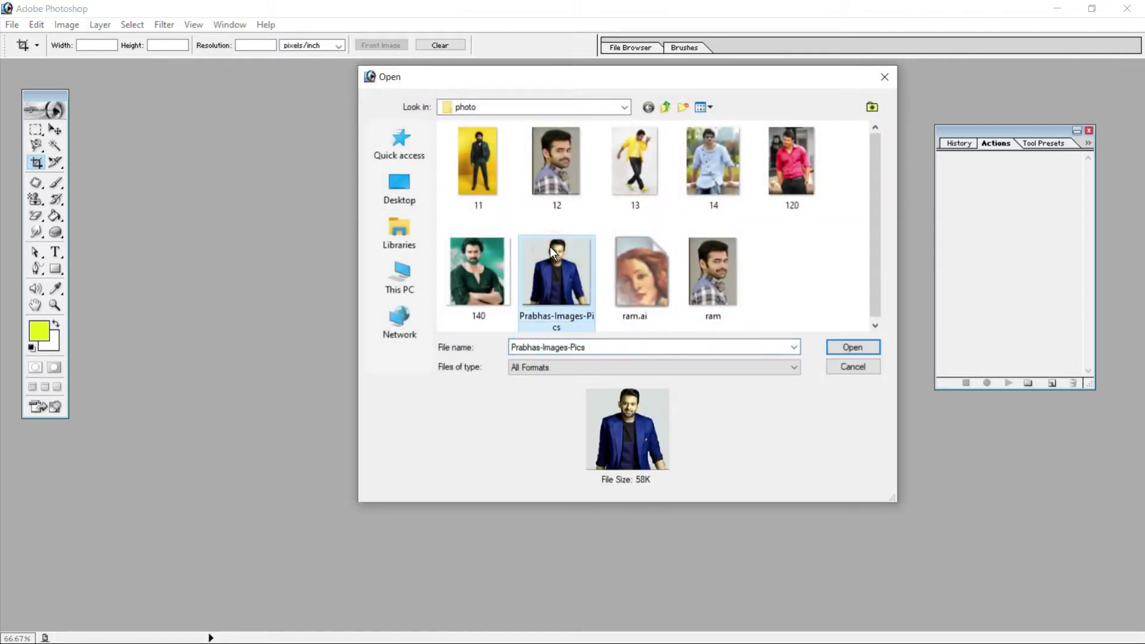
key(Return)
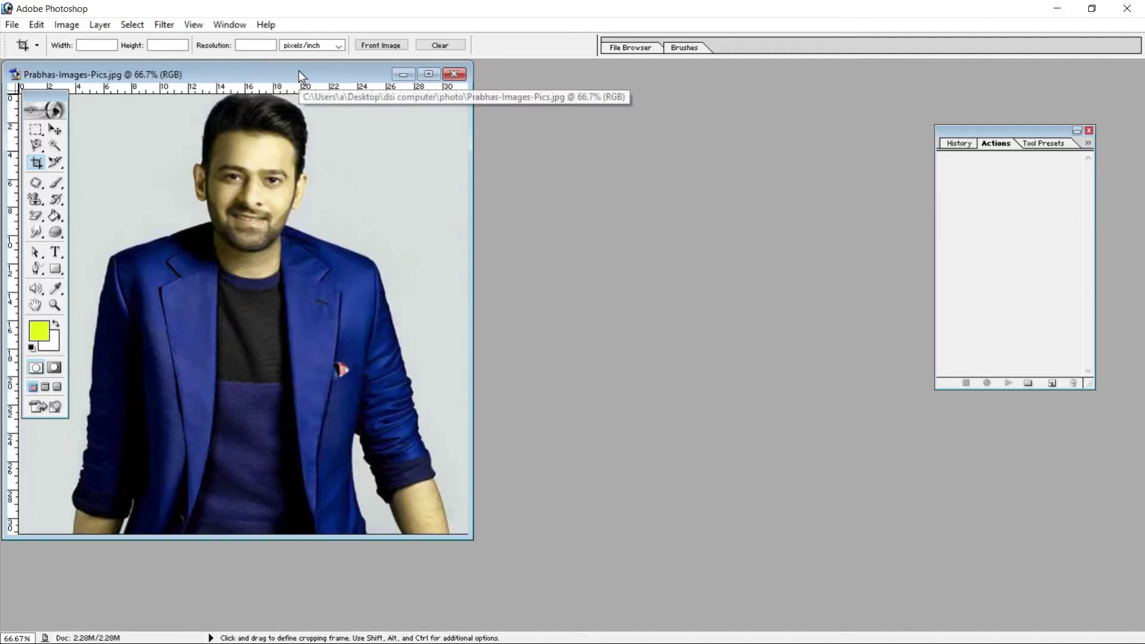
drag(534, 150, 564, 110)
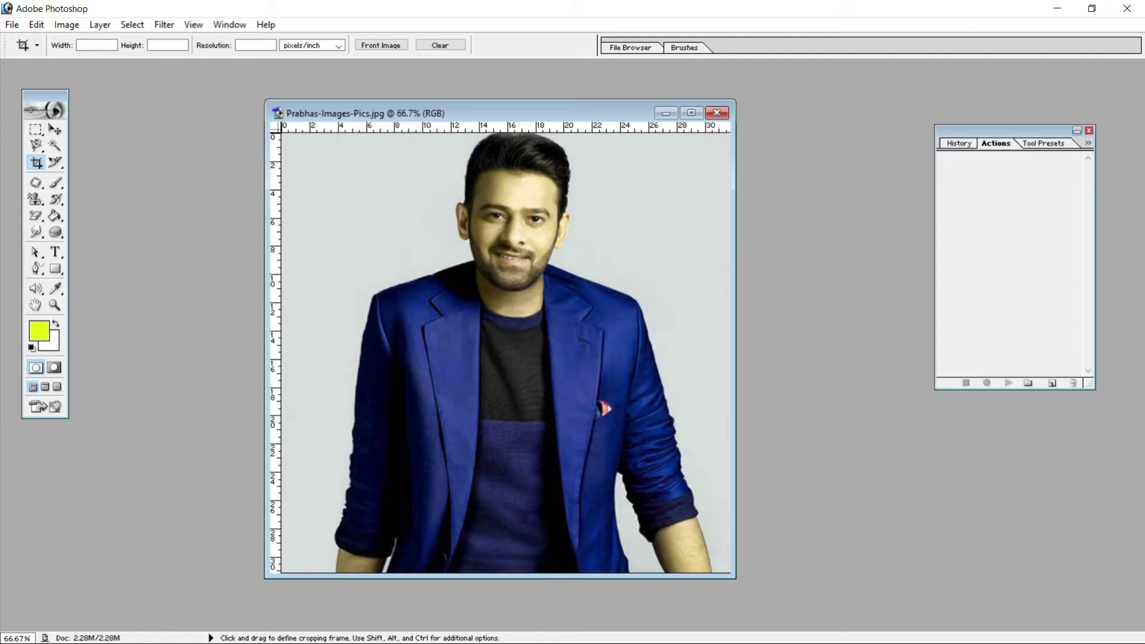
Crop the photo to the man's head and shoulders, then move and enlarge its window
click(173, 45)
drag(415, 136, 607, 358)
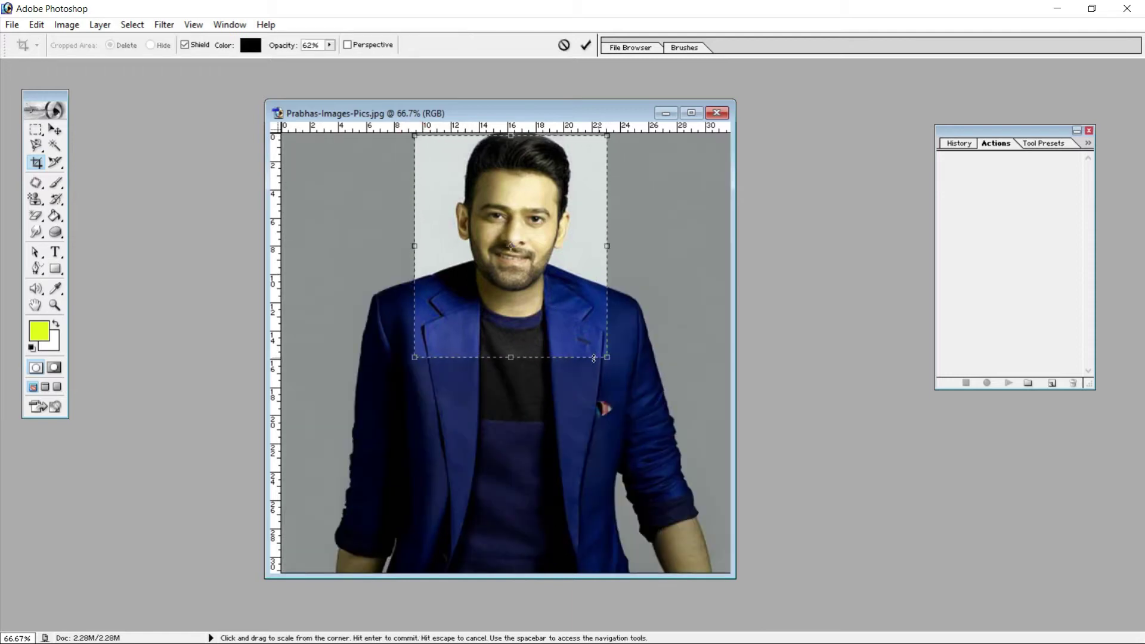
click(582, 50)
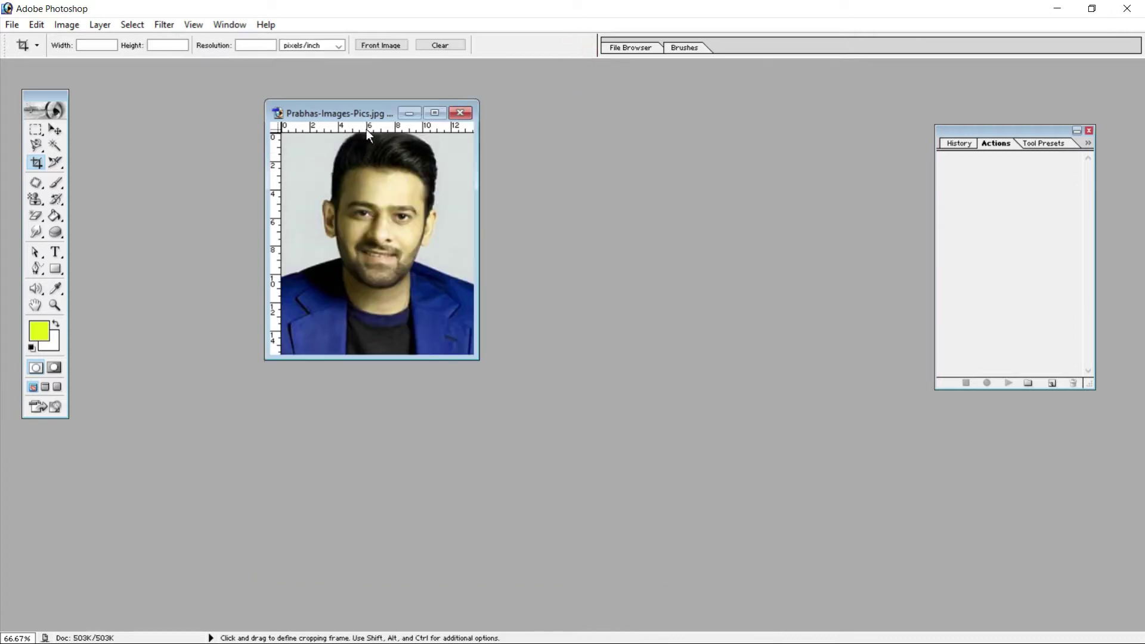
drag(360, 113, 295, 88)
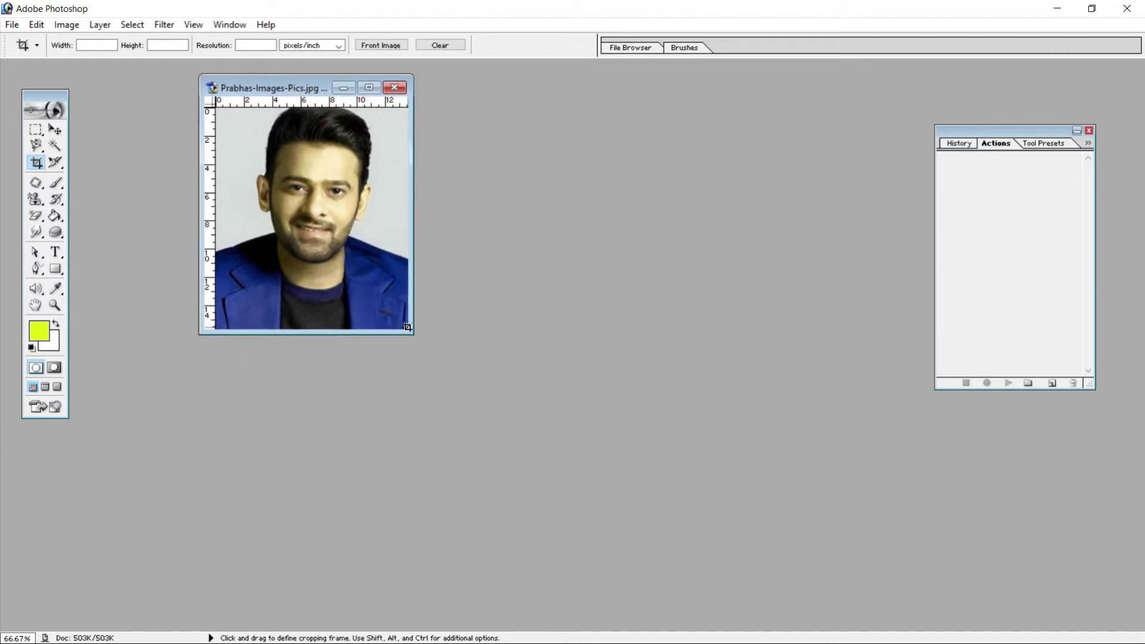
drag(411, 333, 503, 450)
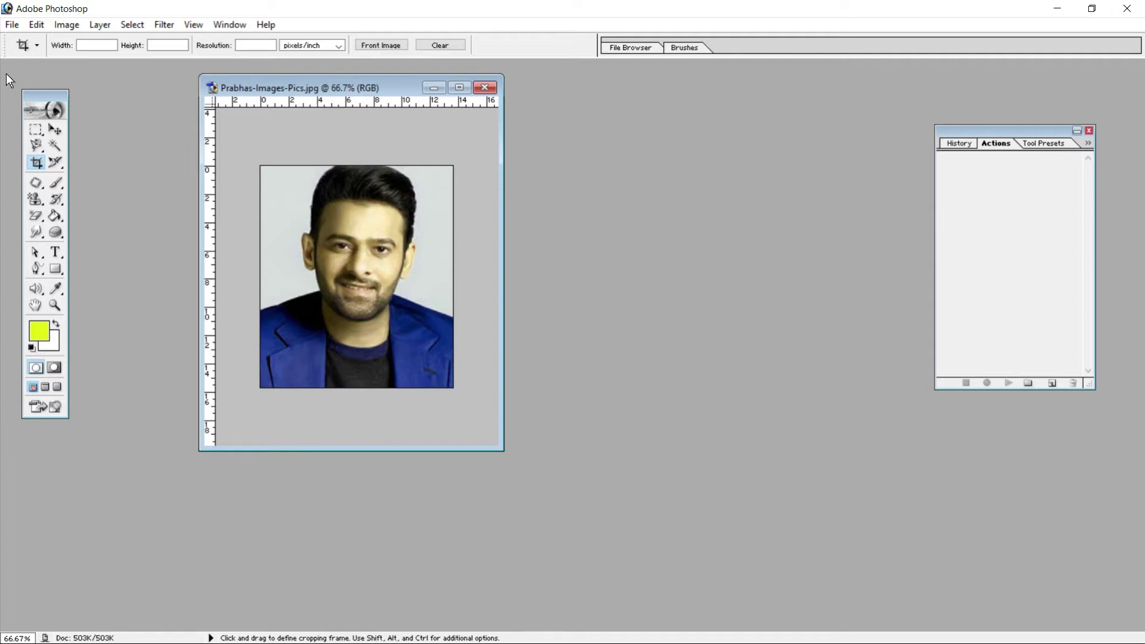
click(11, 27)
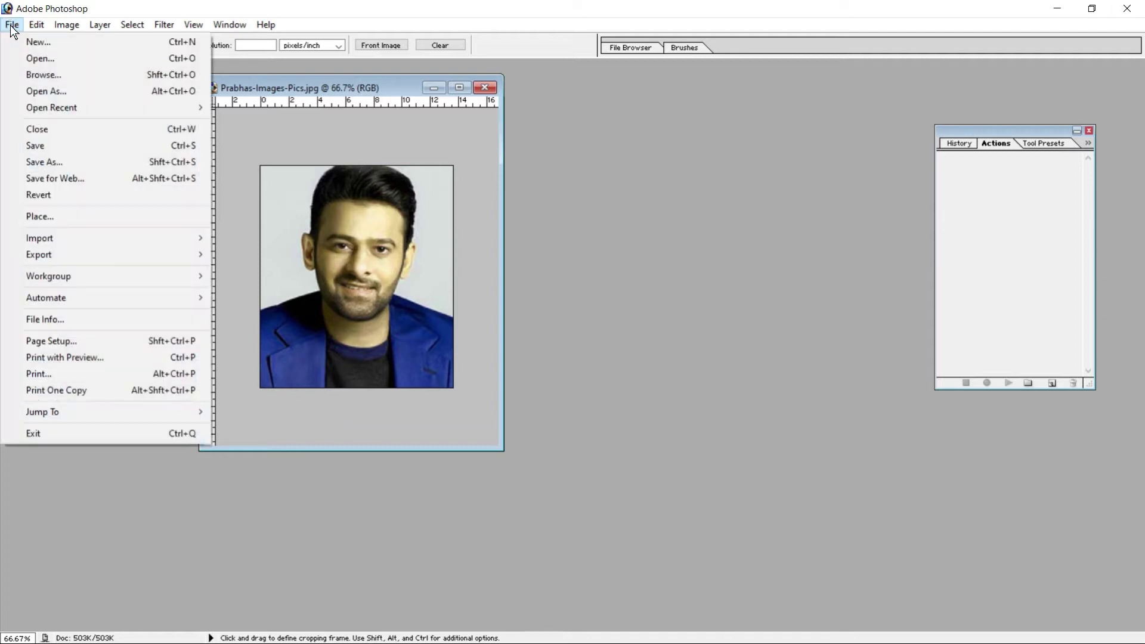
Create blank A4 document Untitled-1 at 300 pixels/inch, placed and widened beside the portrait
click(34, 41)
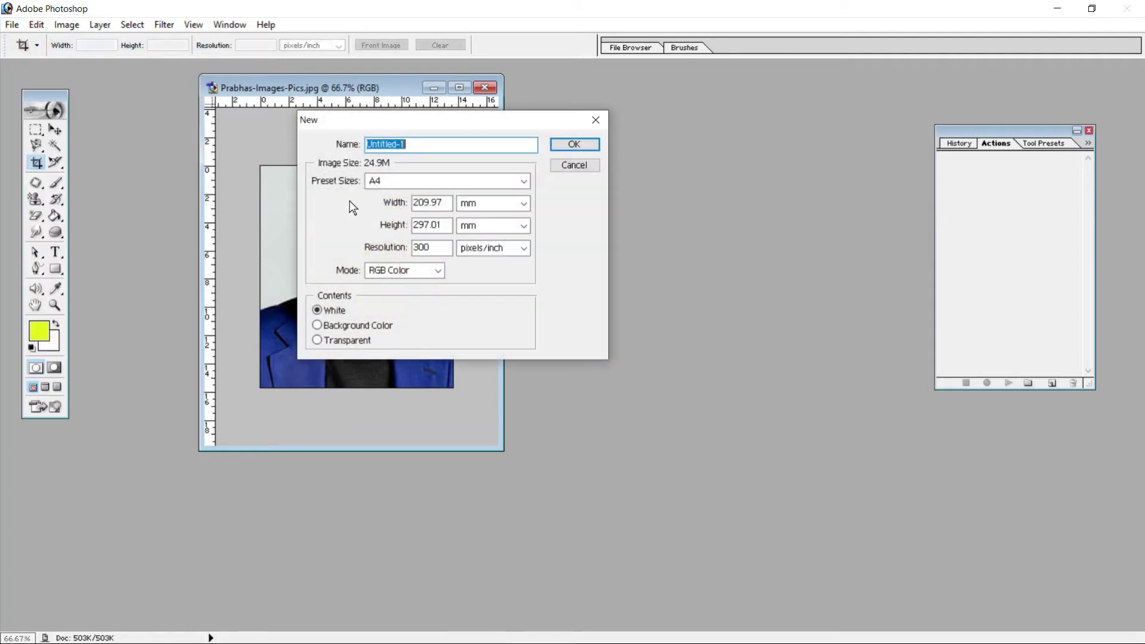
click(574, 146)
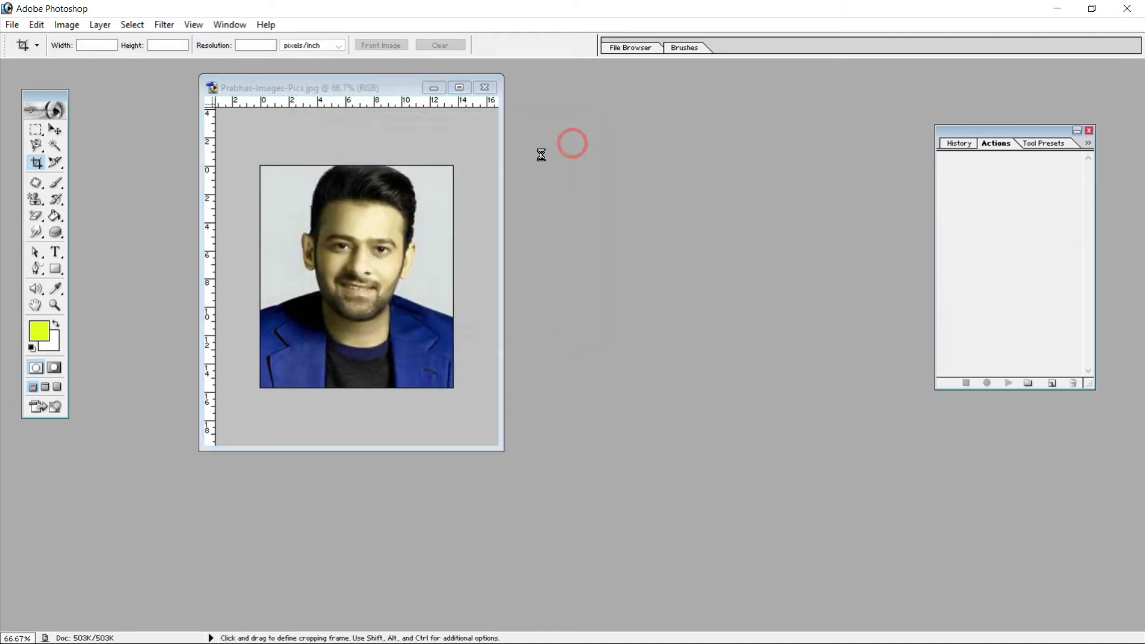
drag(170, 82, 714, 105)
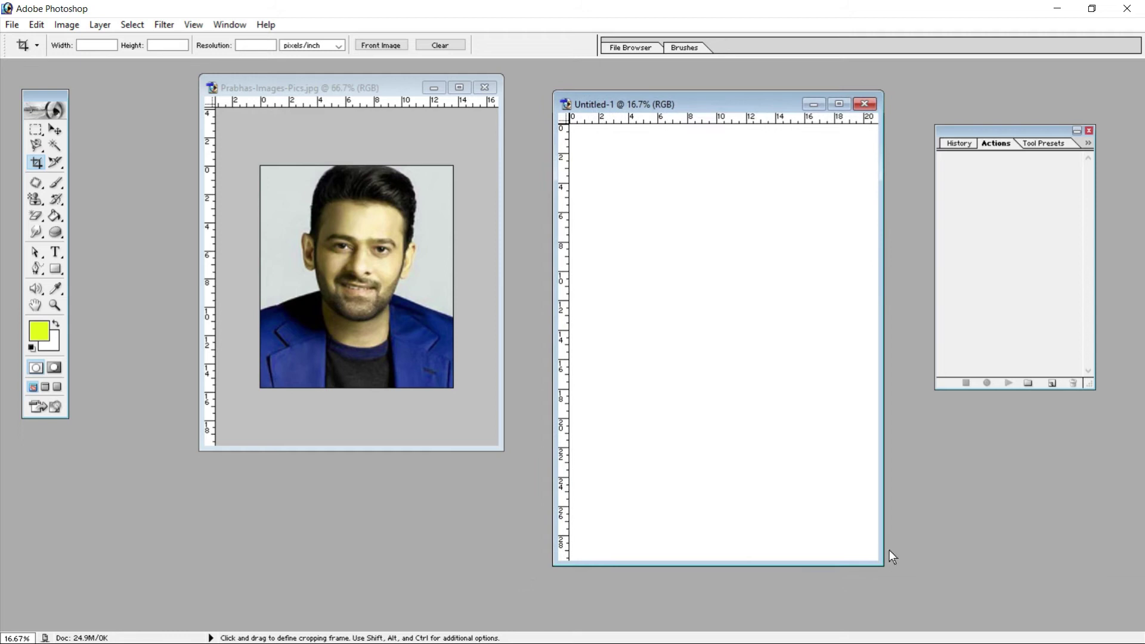
drag(882, 568, 1022, 631)
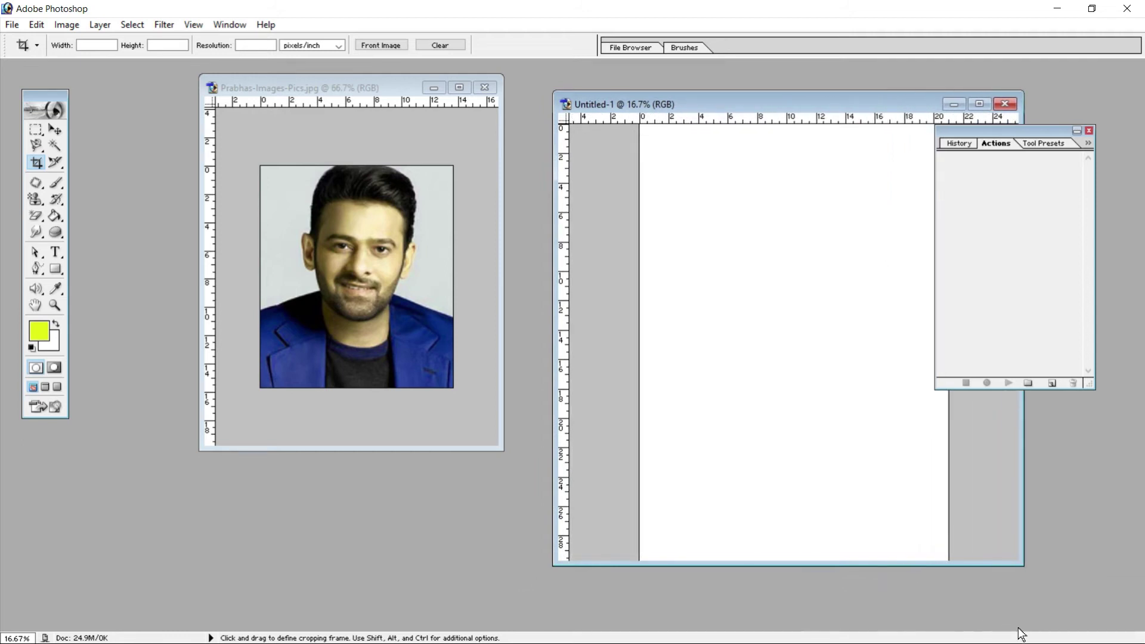
Move the cropped portrait onto the A4 page as Layer 1 at the top-left, with the page maximized
click(57, 130)
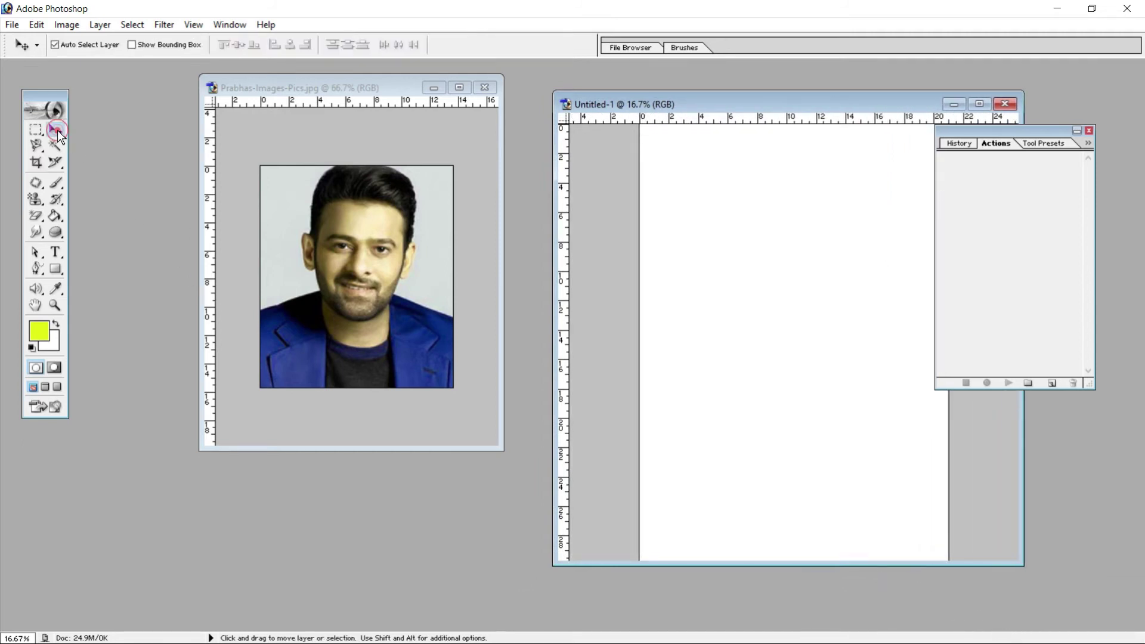
click(330, 263)
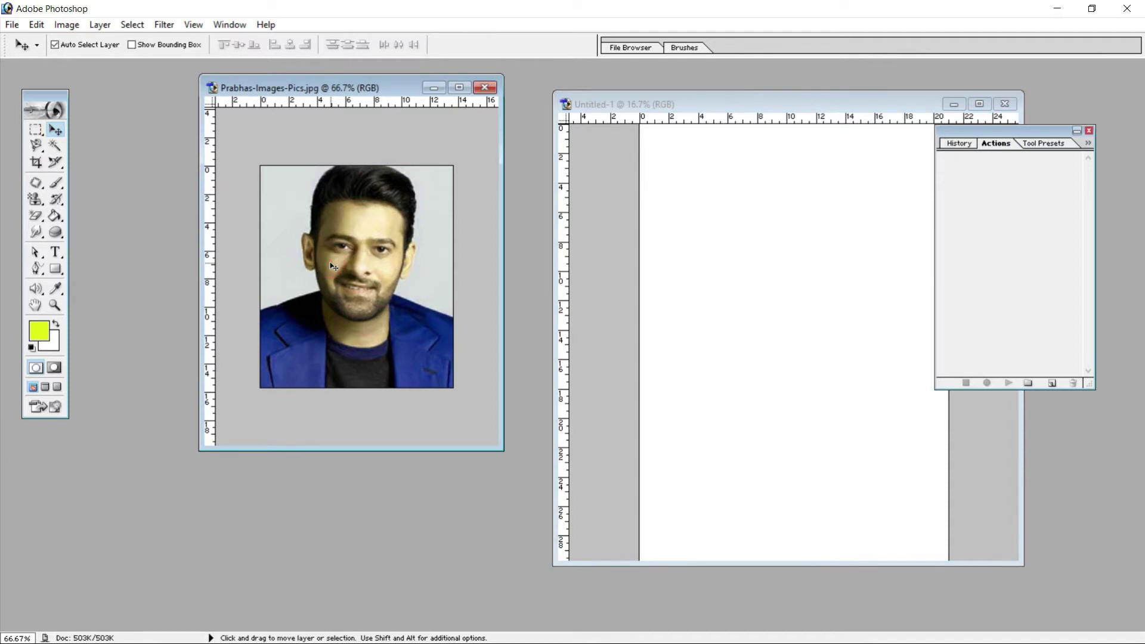
drag(332, 266, 720, 279)
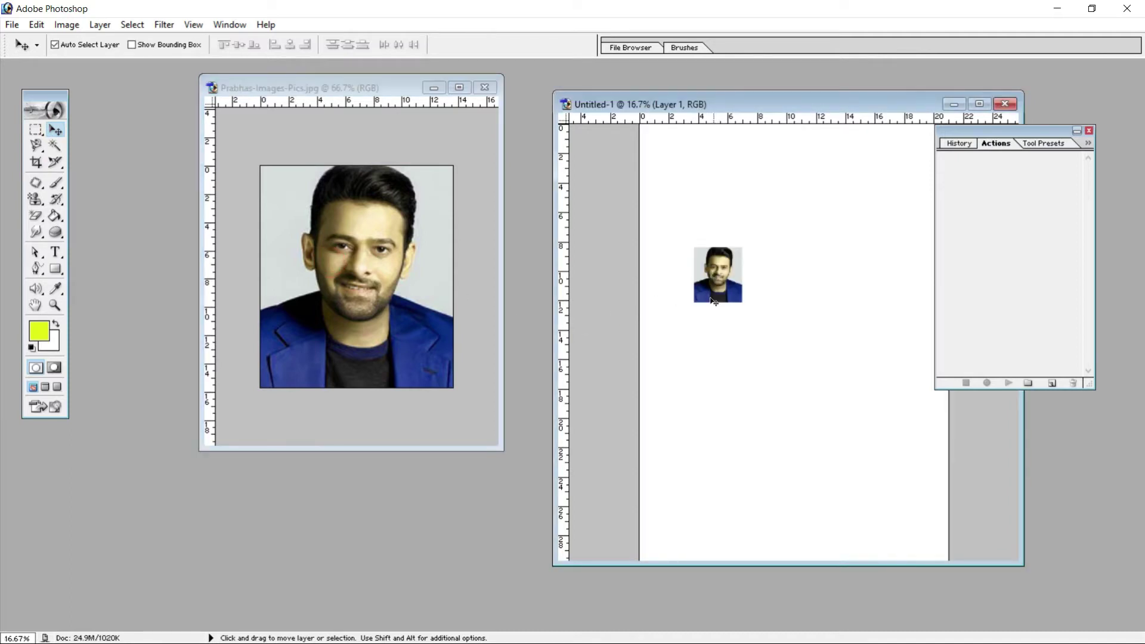
drag(797, 100, 418, 74)
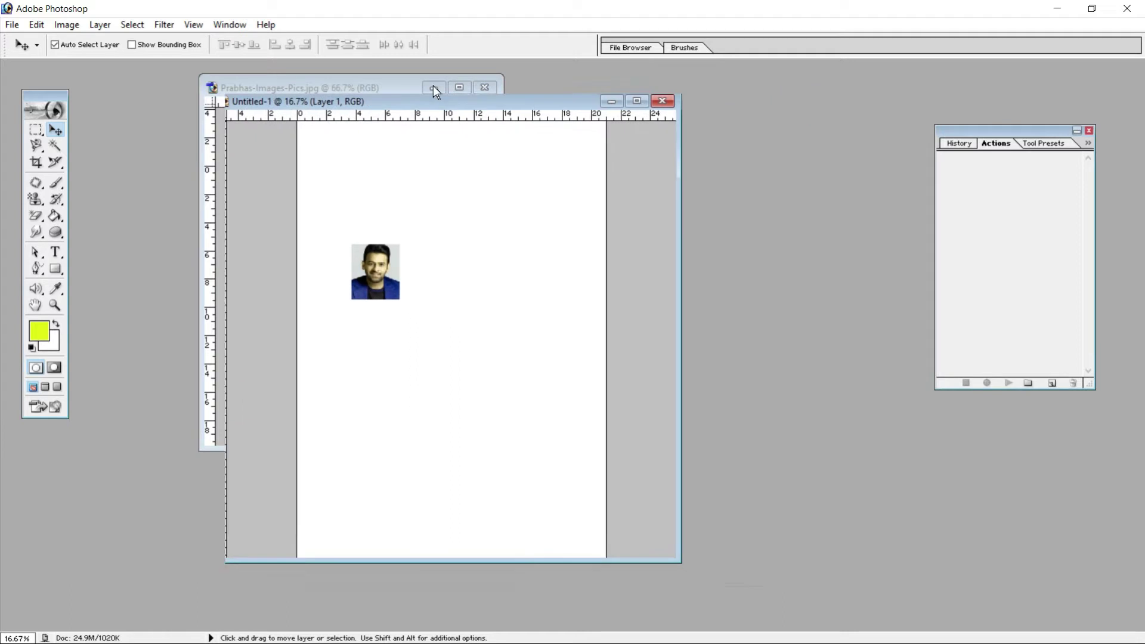
drag(350, 250, 316, 147)
click(599, 79)
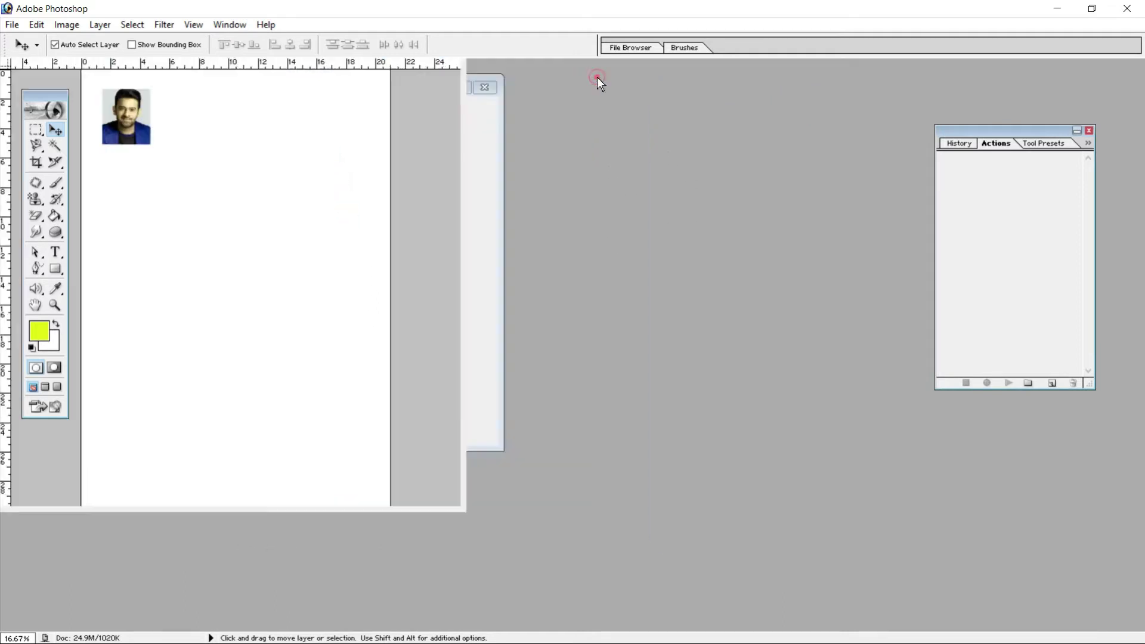
drag(468, 180, 457, 171)
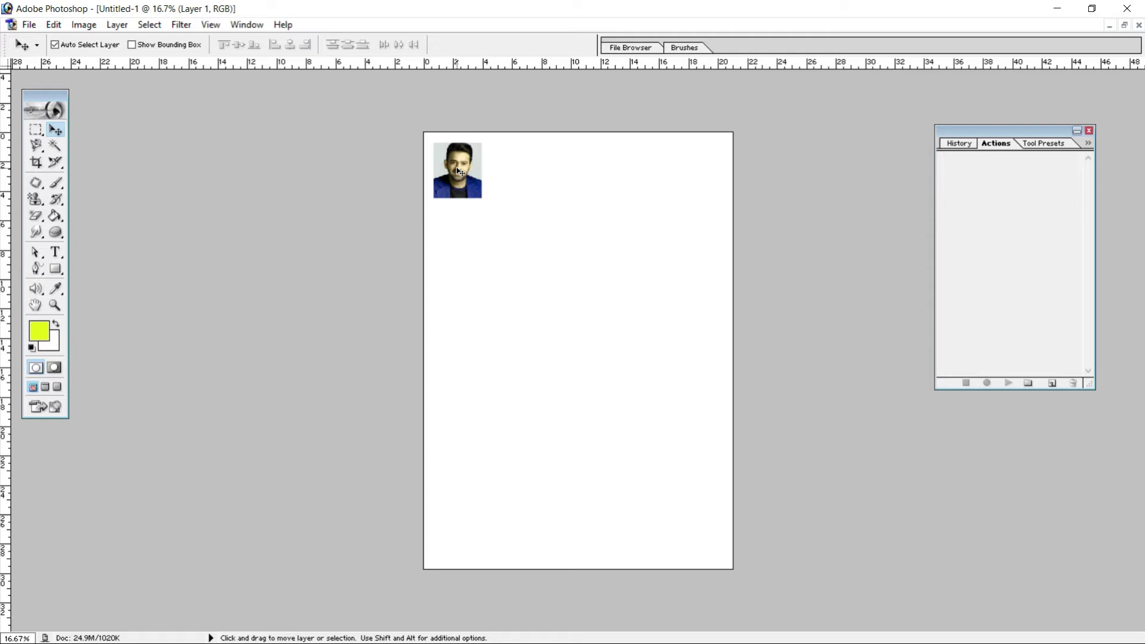
Free Transform the portrait on the page, scaling it up to about 176% in both directions
key(ctrl+t)
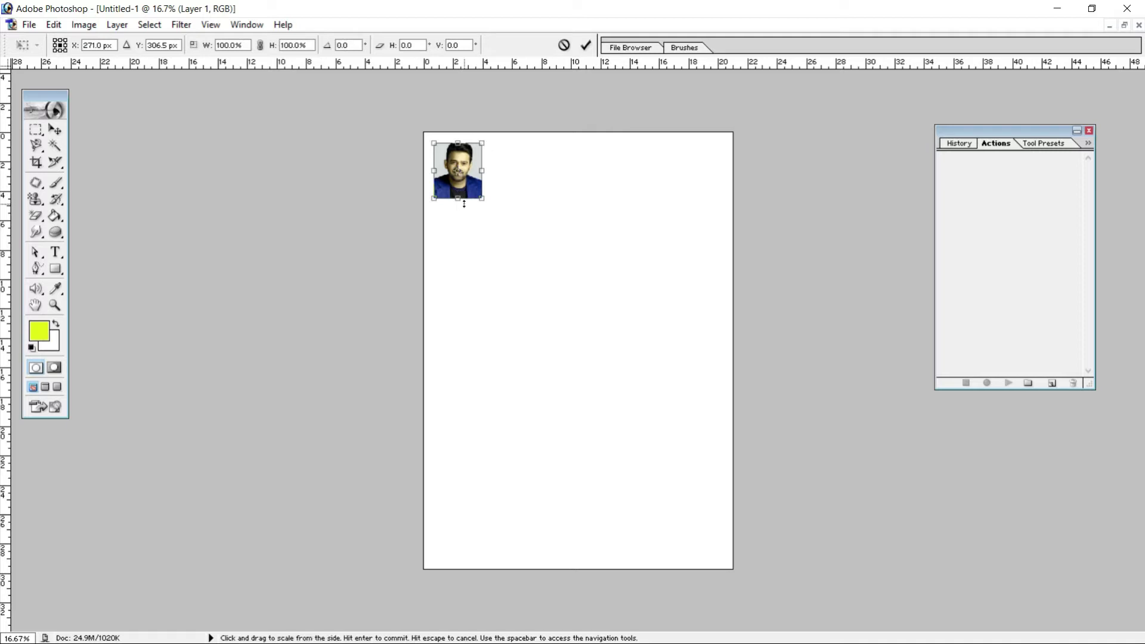
drag(460, 198, 460, 236)
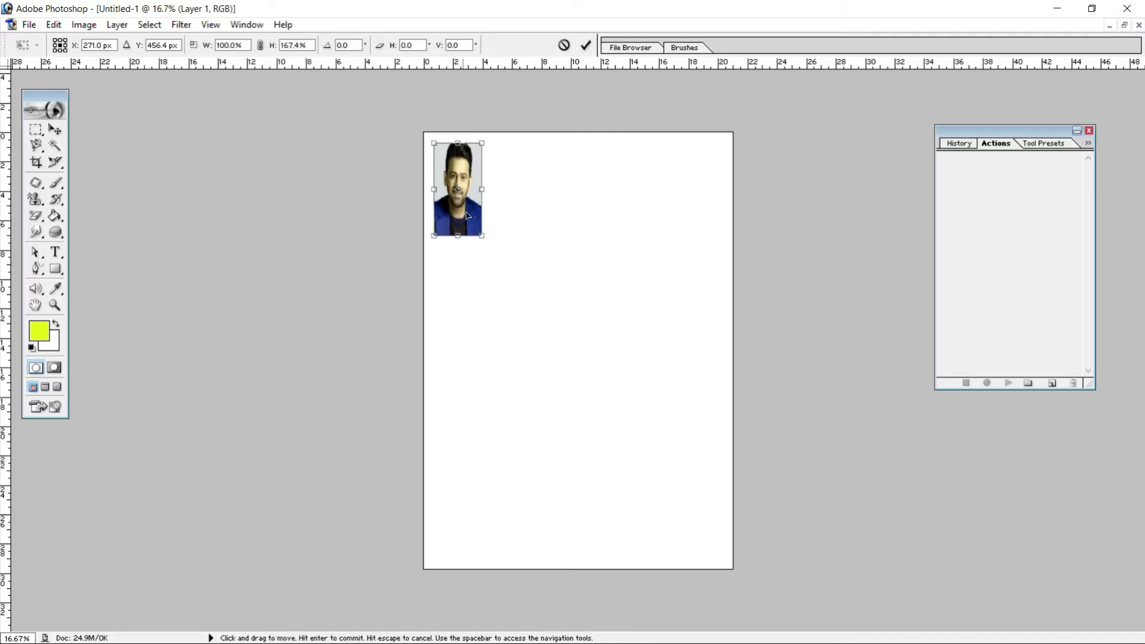
drag(482, 191, 522, 188)
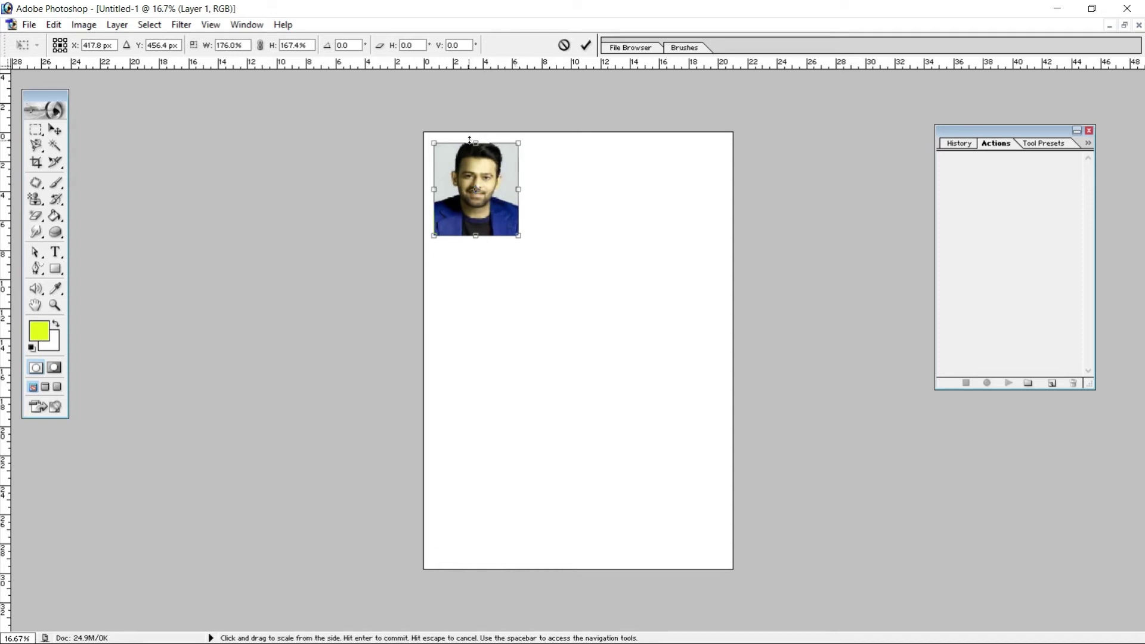
drag(476, 143, 476, 138)
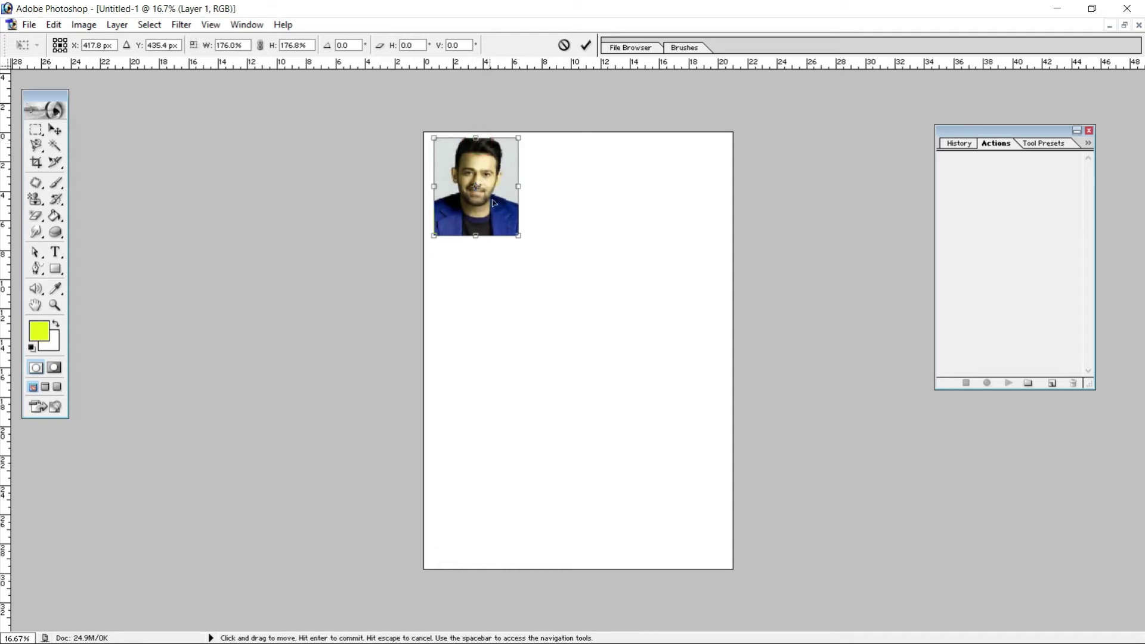
click(586, 45)
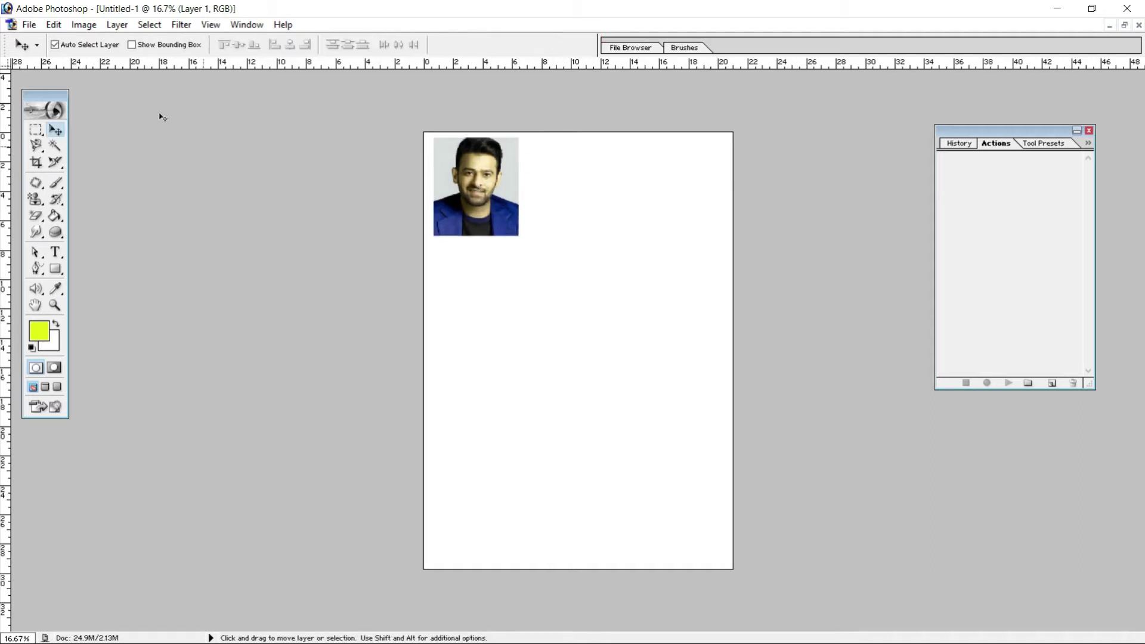
Give the portrait a 3 px near-black stroke border via Edit > Stroke
click(55, 25)
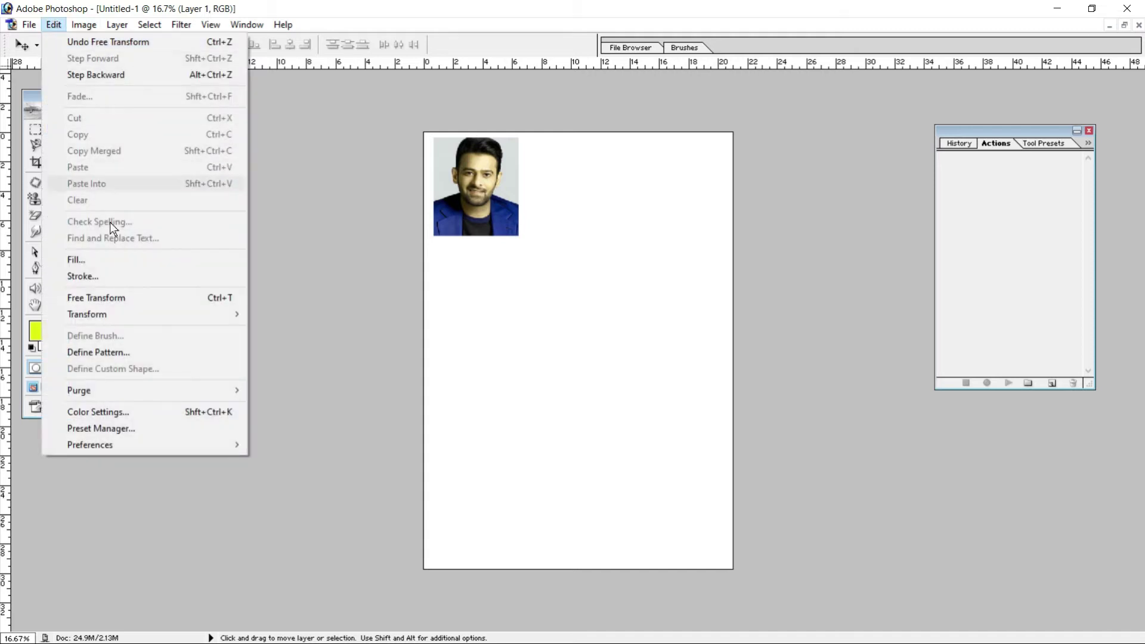
click(102, 275)
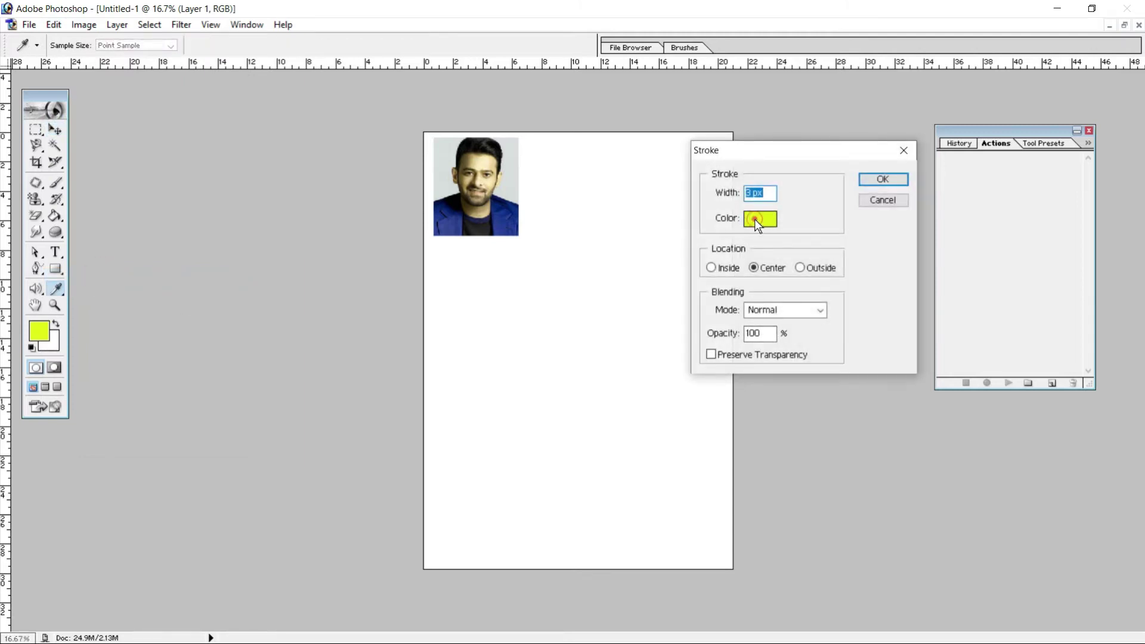
click(754, 220)
click(334, 490)
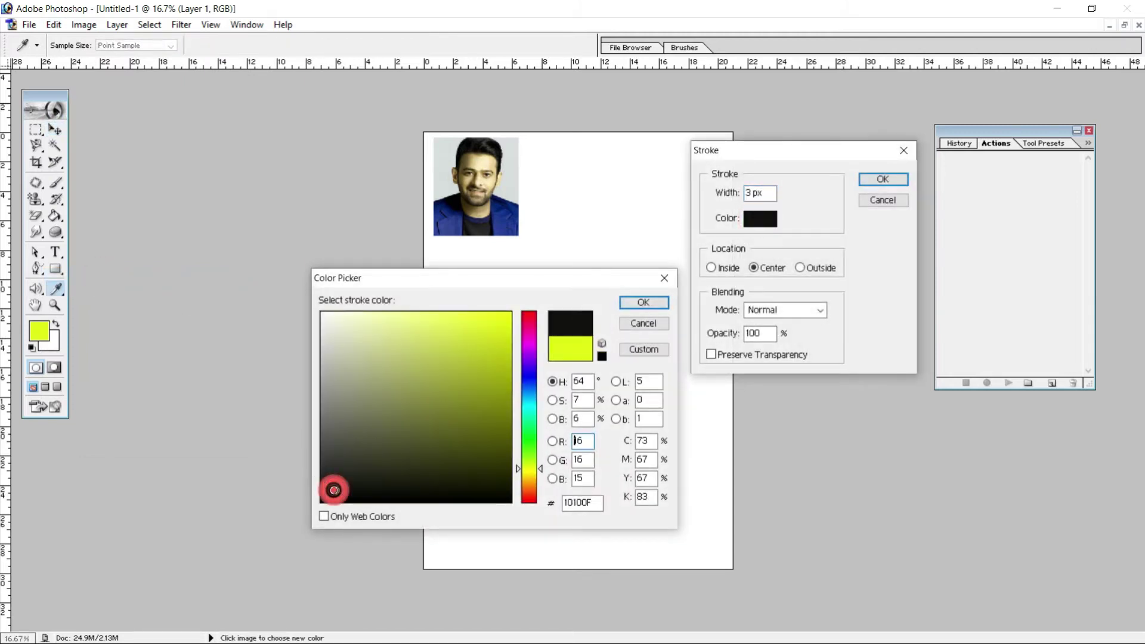
click(633, 304)
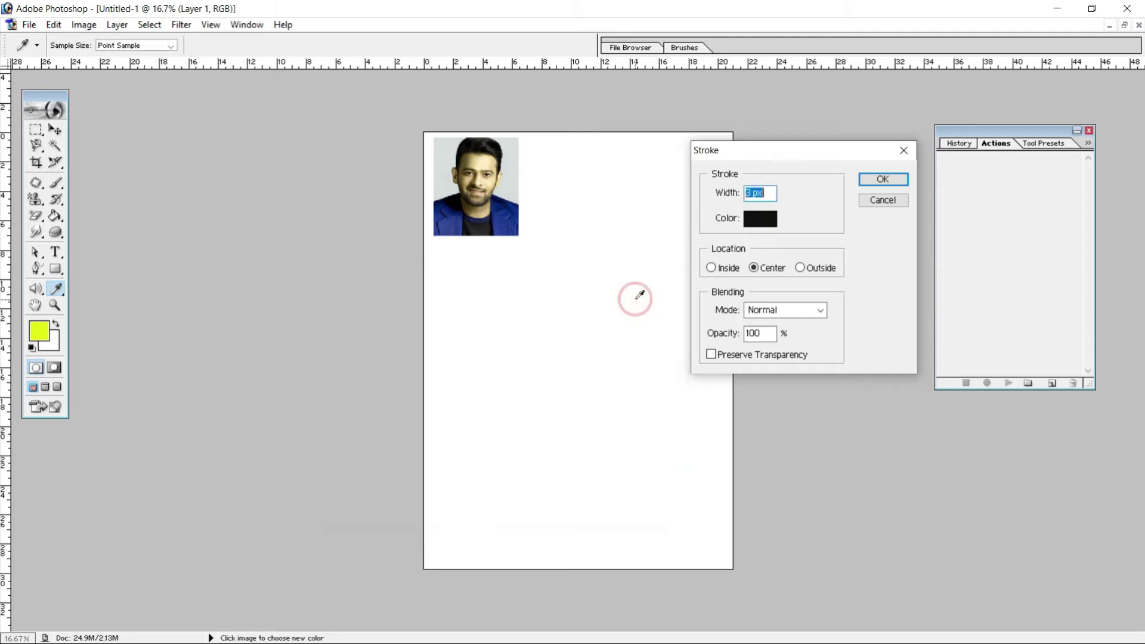
click(887, 179)
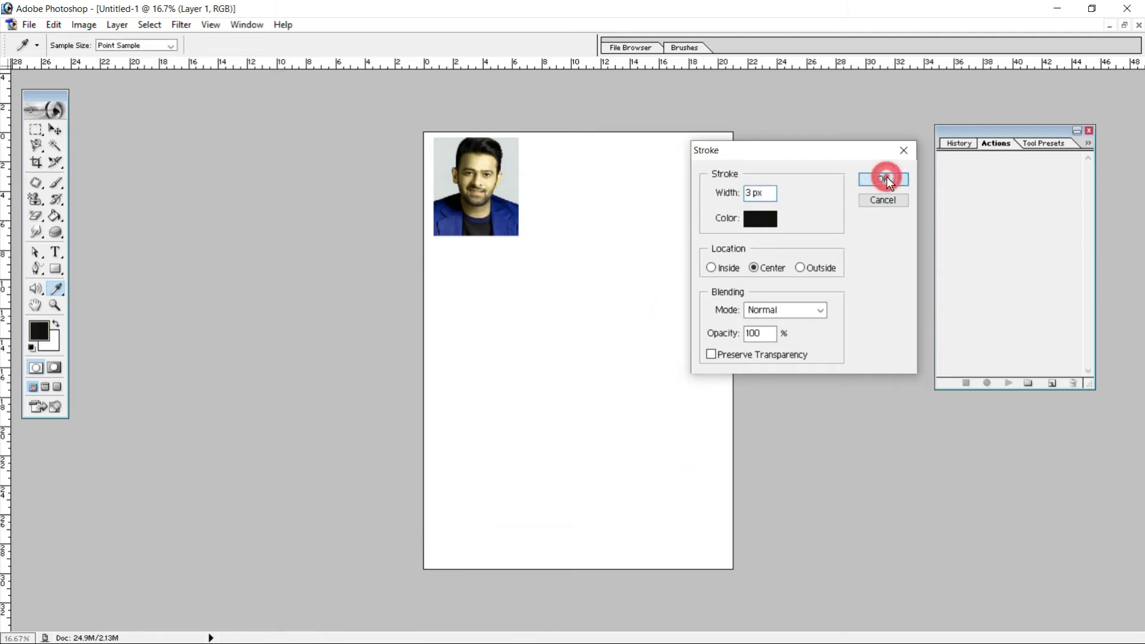
key(v)
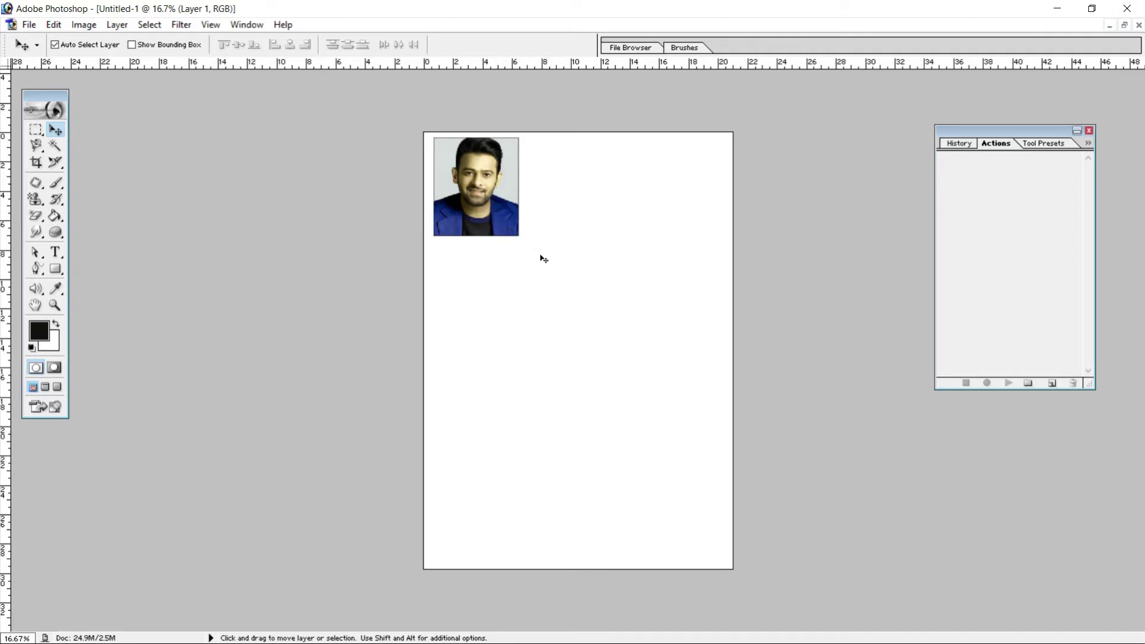
Close the Actions palette and reopen it from the Window menu
drag(1012, 133, 977, 140)
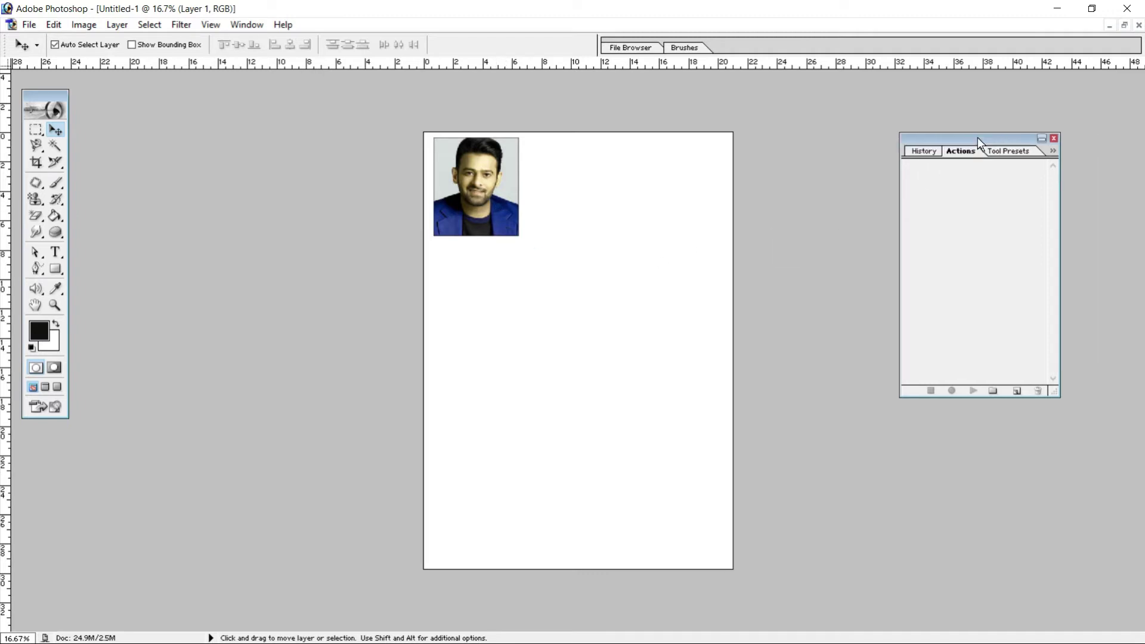
click(1053, 139)
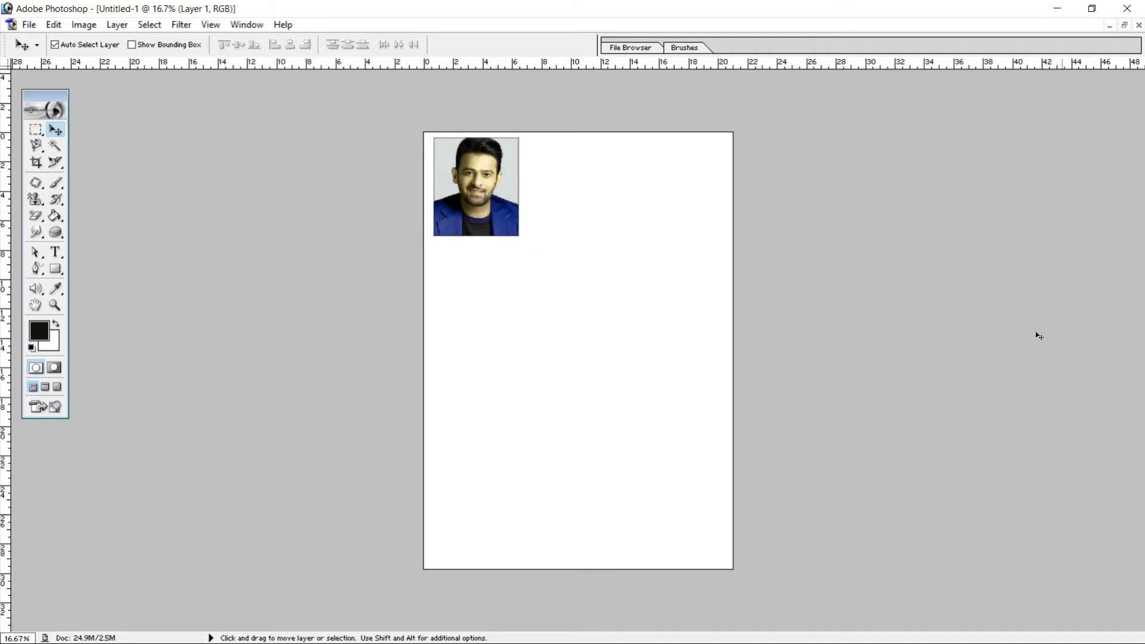
click(250, 24)
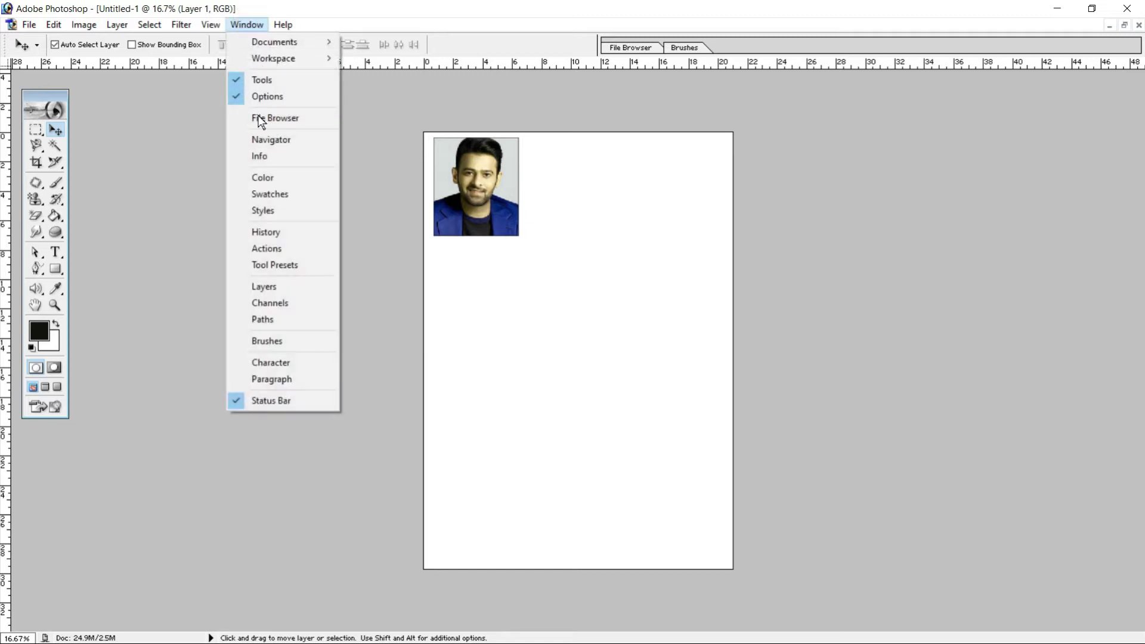
click(266, 249)
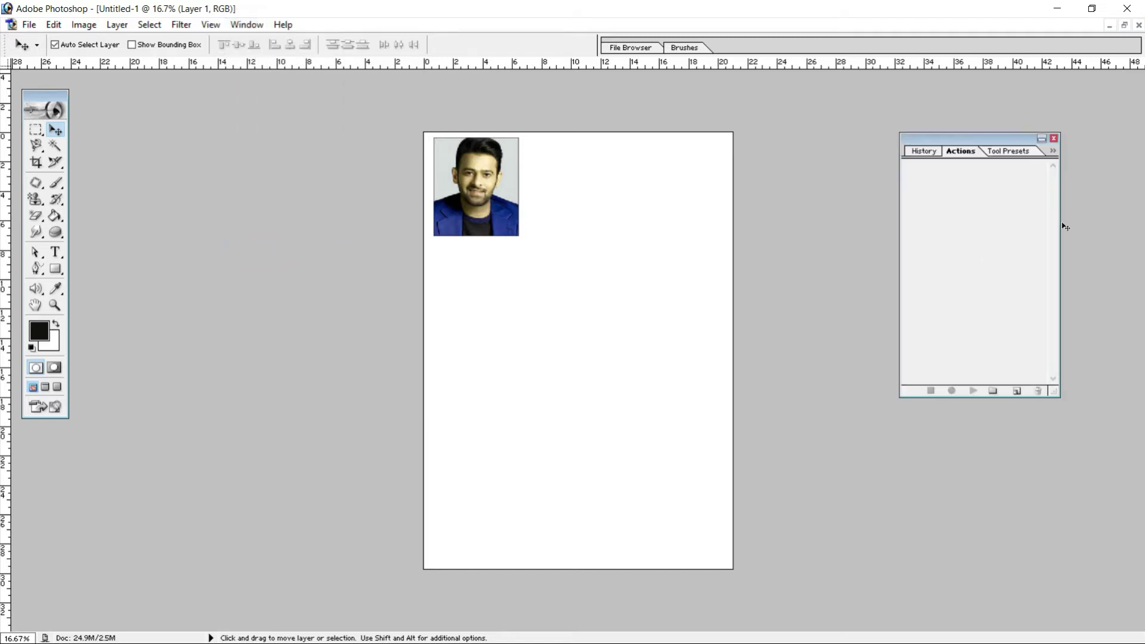
Create a new empty action set named 'ram' in the Actions palette
click(1052, 152)
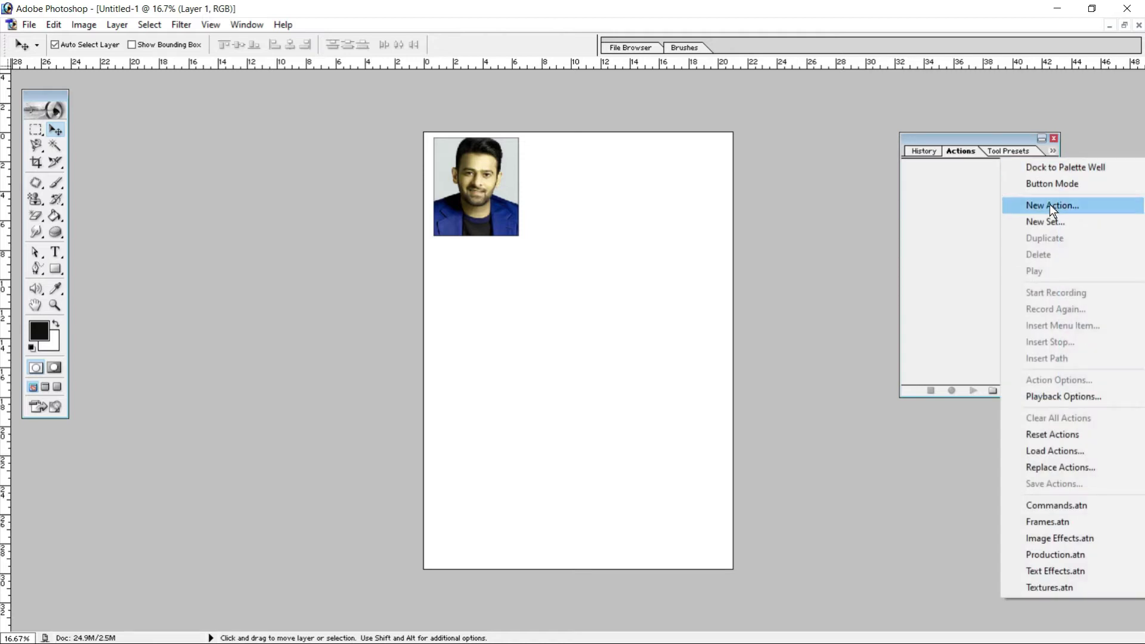
click(1050, 222)
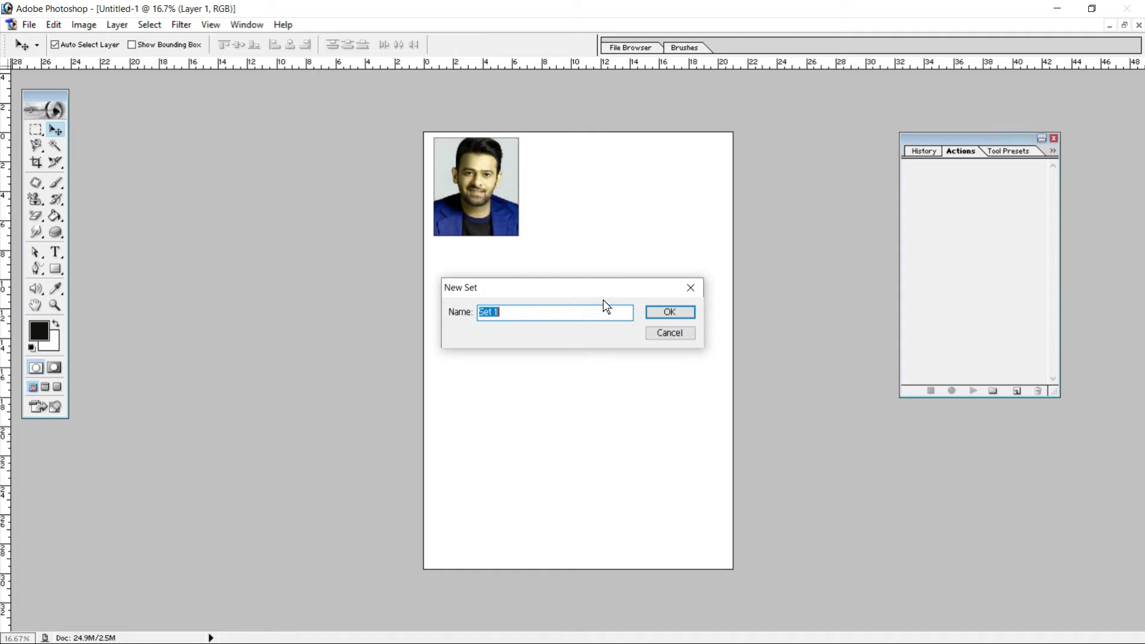
text(ram)
click(677, 313)
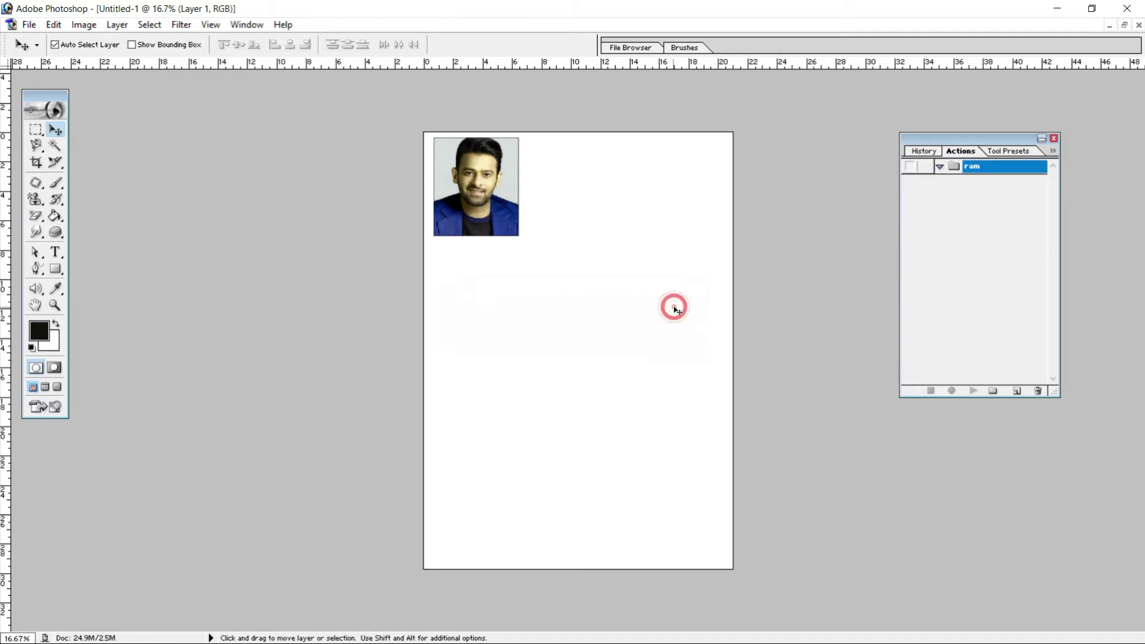
click(1052, 151)
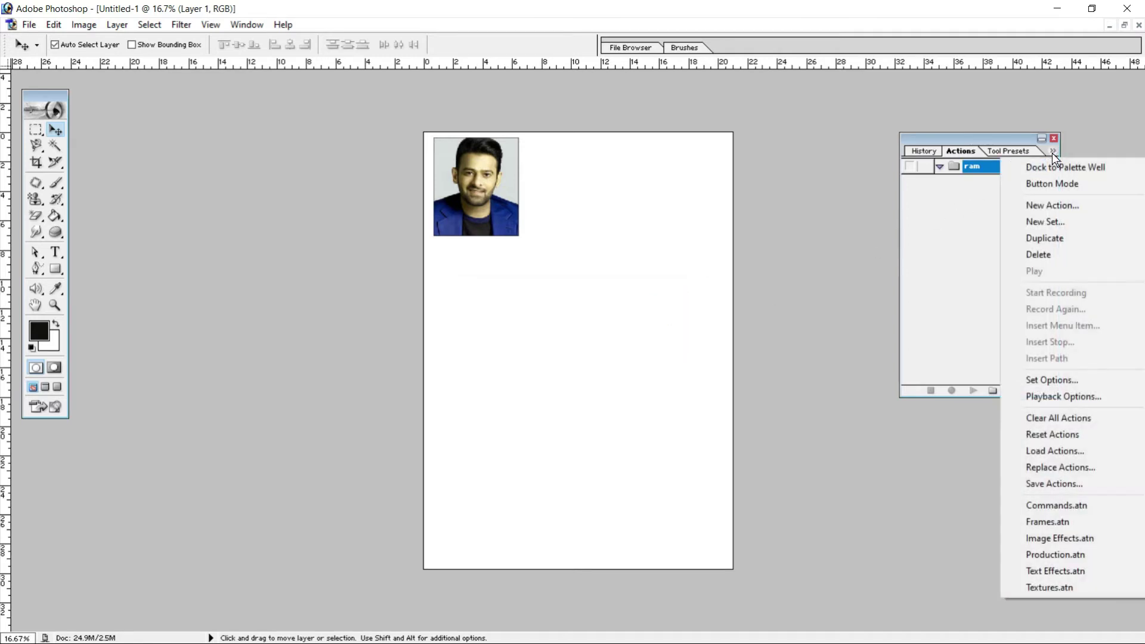
Start recording Action 1 in set ram on F5, then Alt-drag a portrait copy rightward
click(1058, 205)
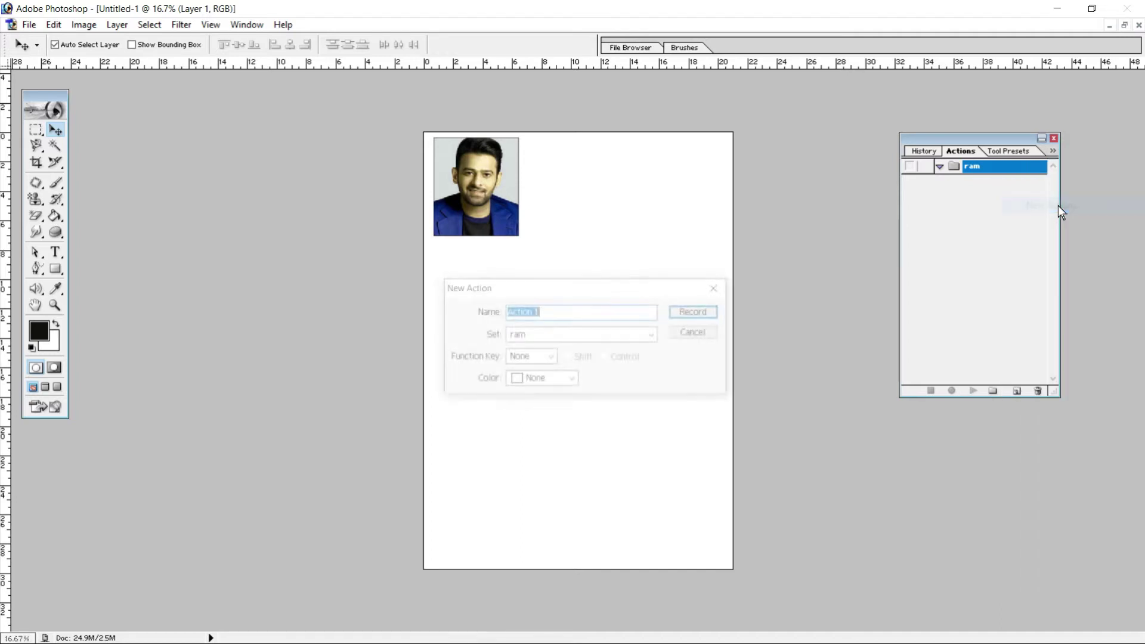
drag(599, 291, 775, 209)
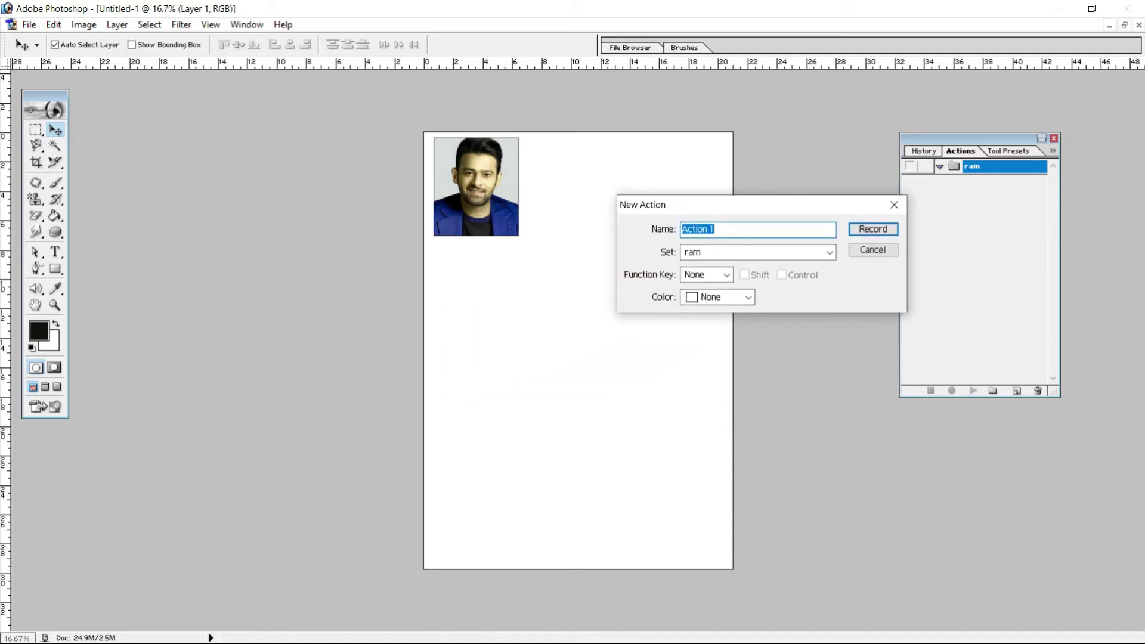
click(735, 253)
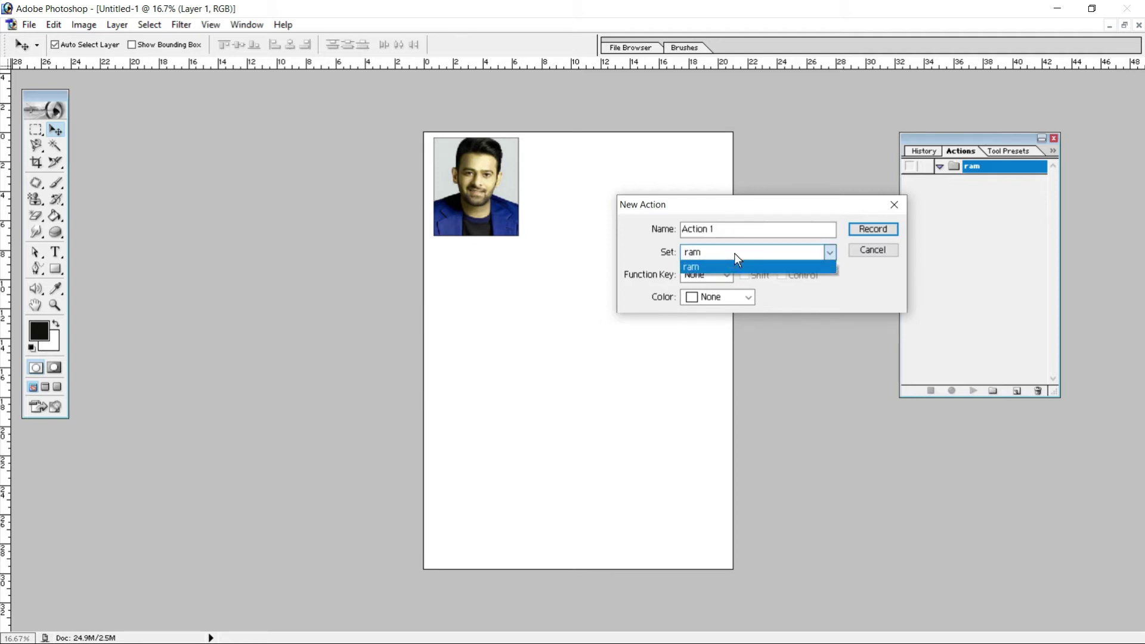
click(830, 250)
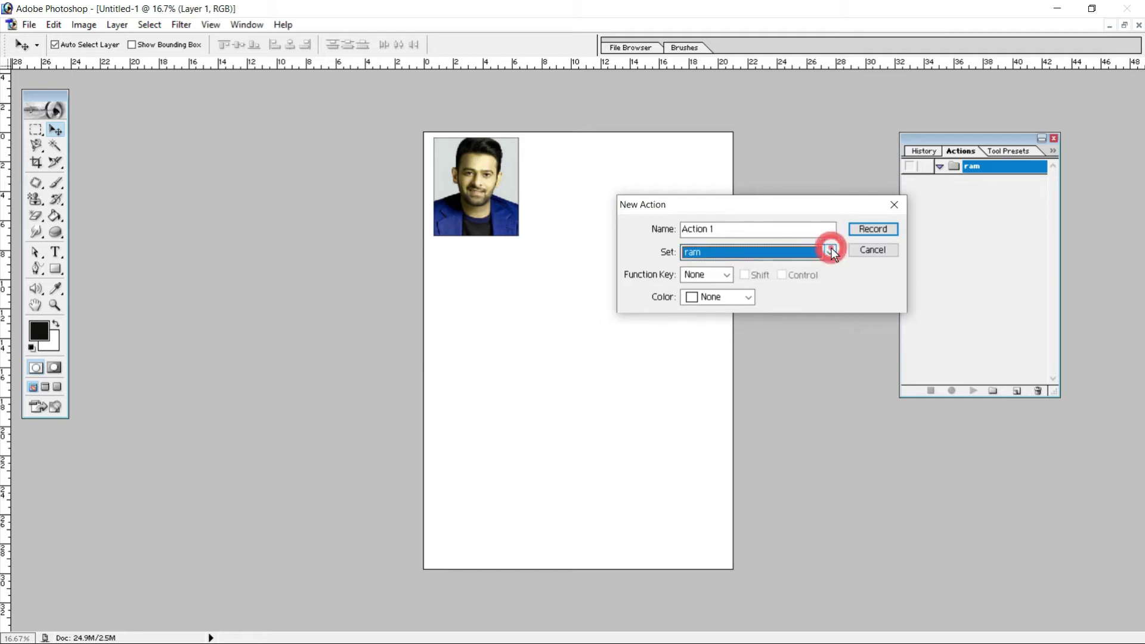
click(718, 276)
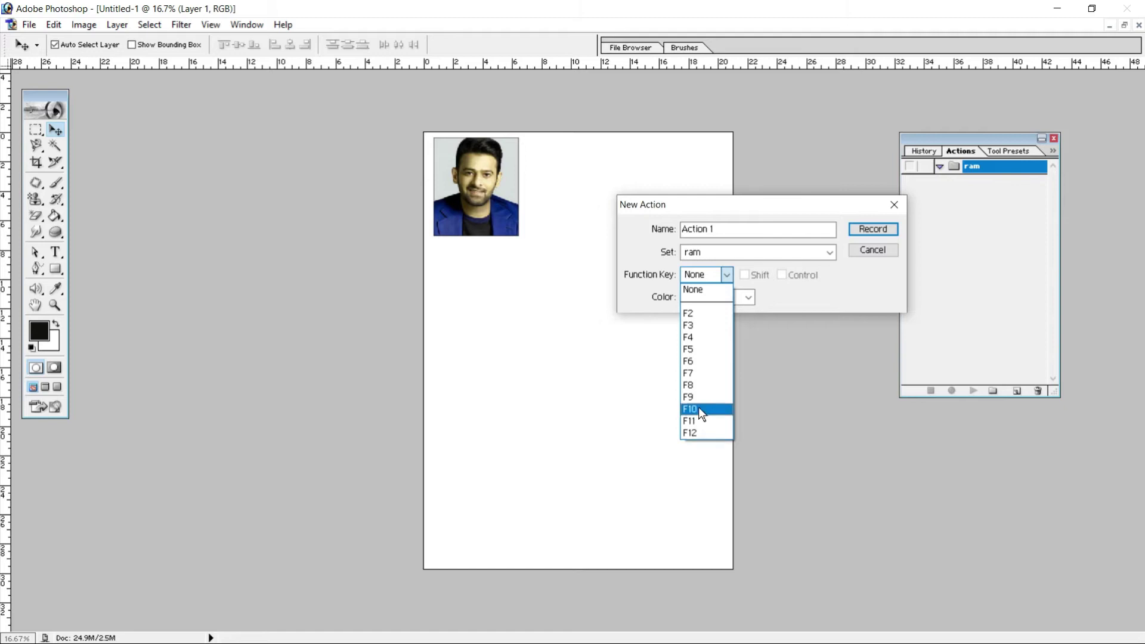
click(701, 350)
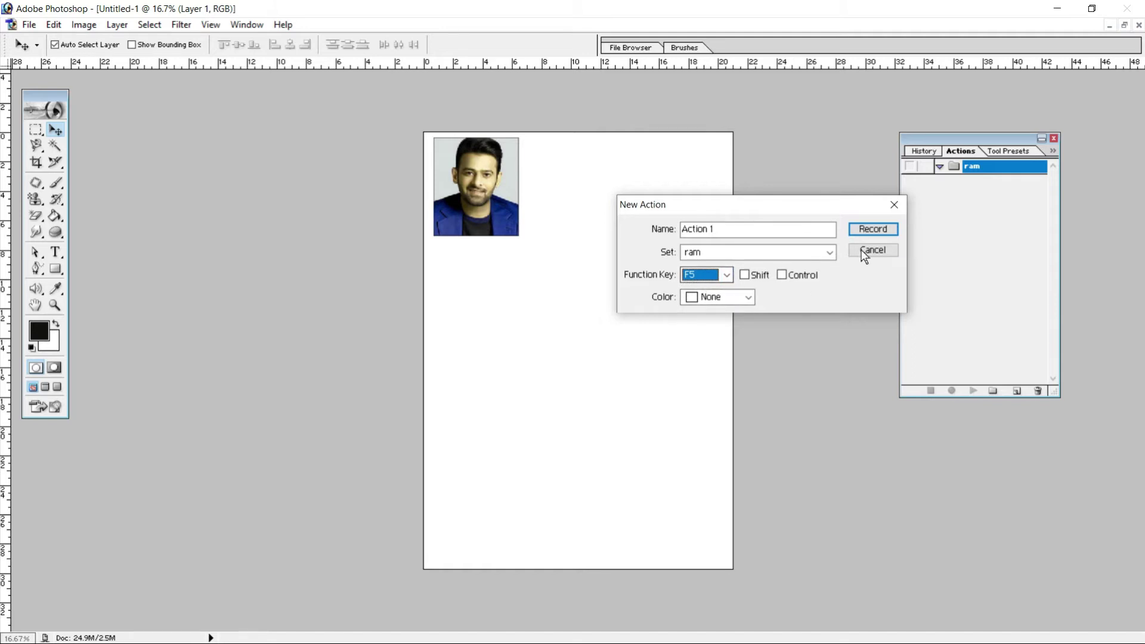
click(874, 229)
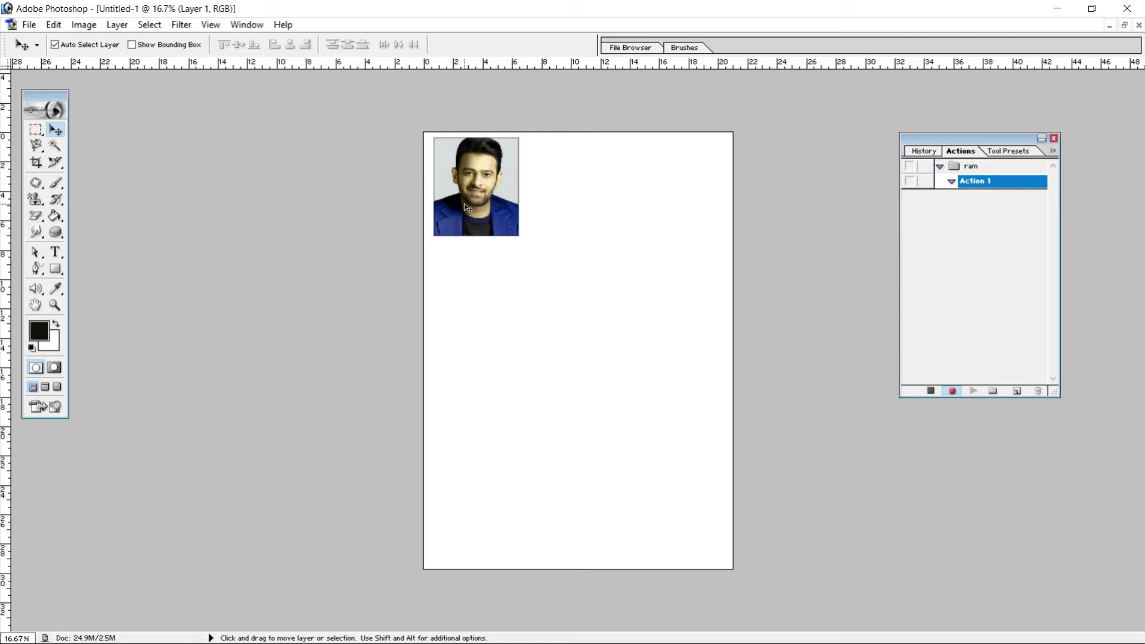
drag(463, 204, 556, 207)
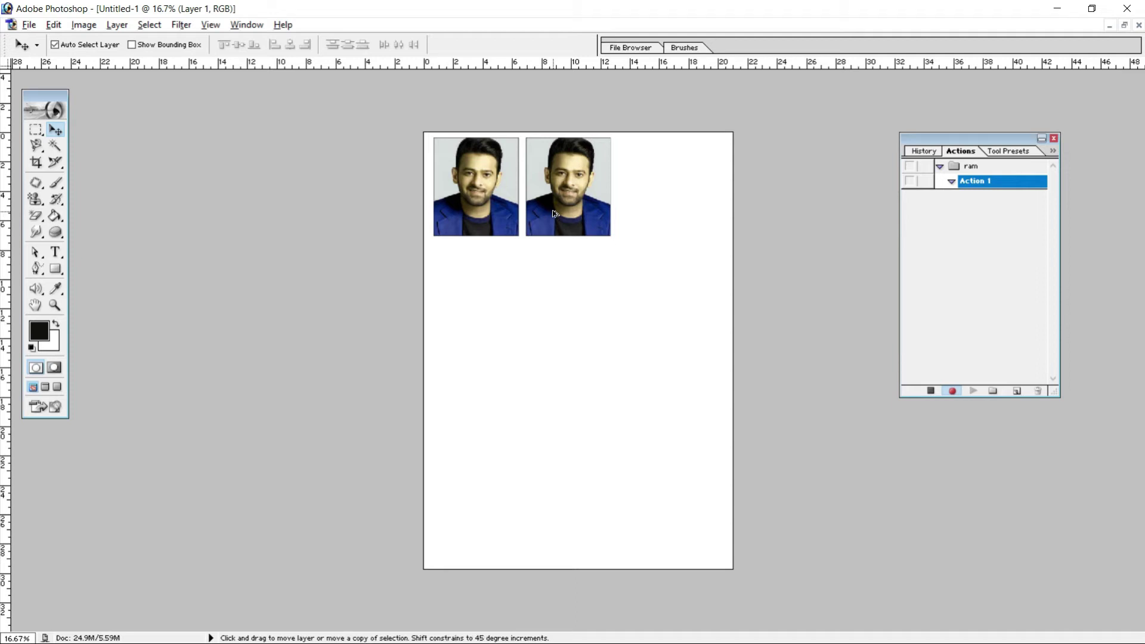
Alt-drag a third aligned photo copy into the row, then start the second row with a copy below the first
drag(554, 214, 646, 219)
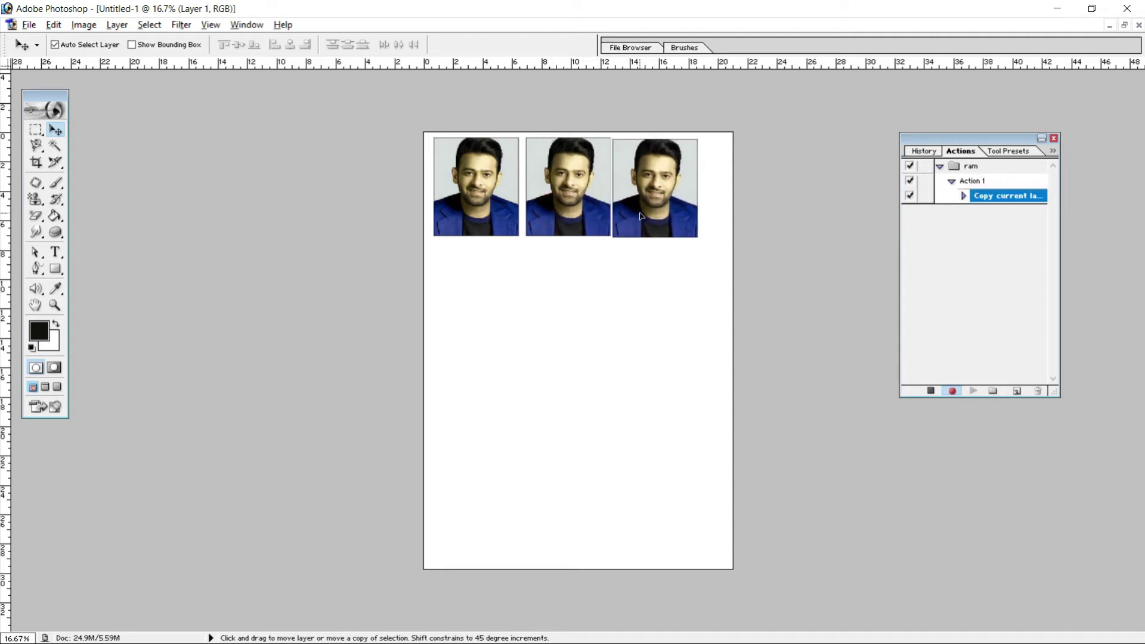
drag(645, 218, 643, 215)
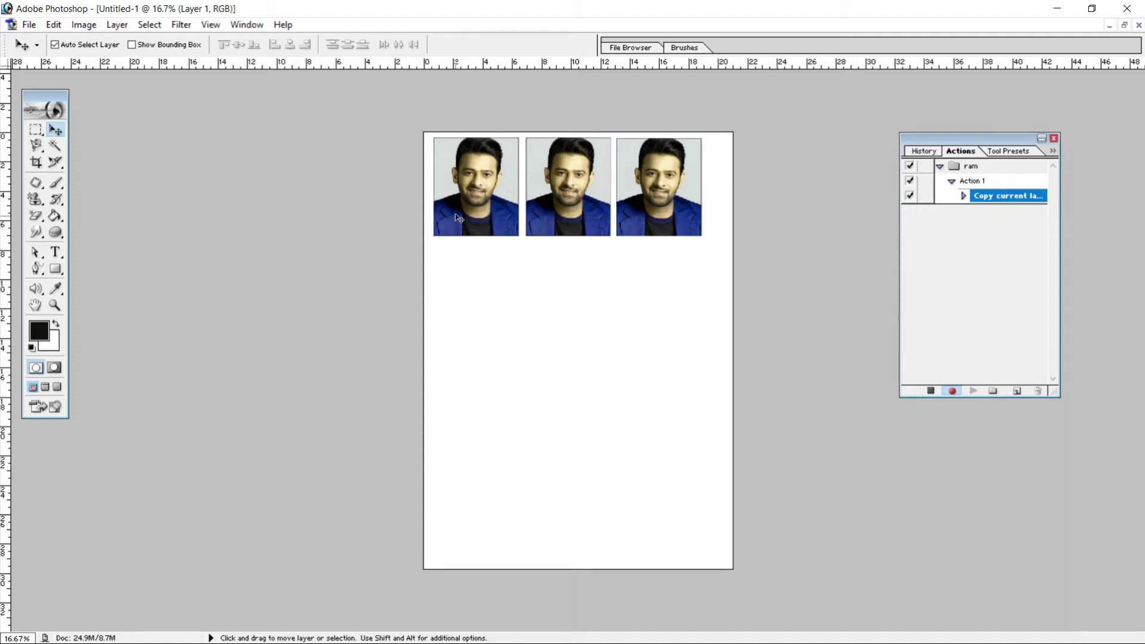
drag(456, 220, 459, 314)
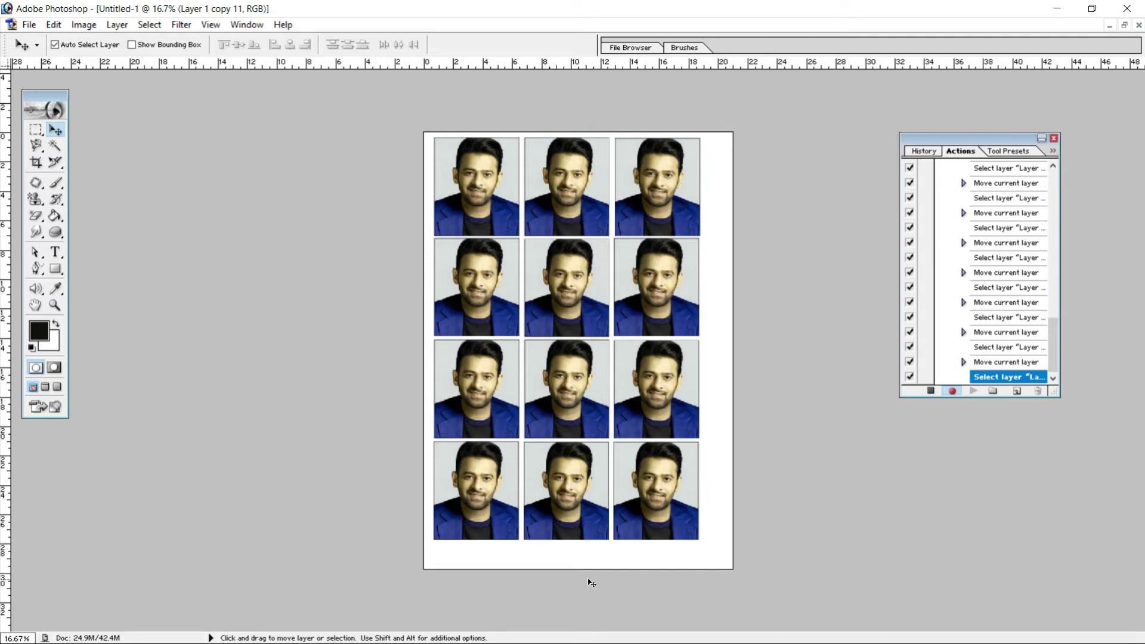
Crop the page tightly around the twelve-photo grid and stop recording Action 1
click(36, 162)
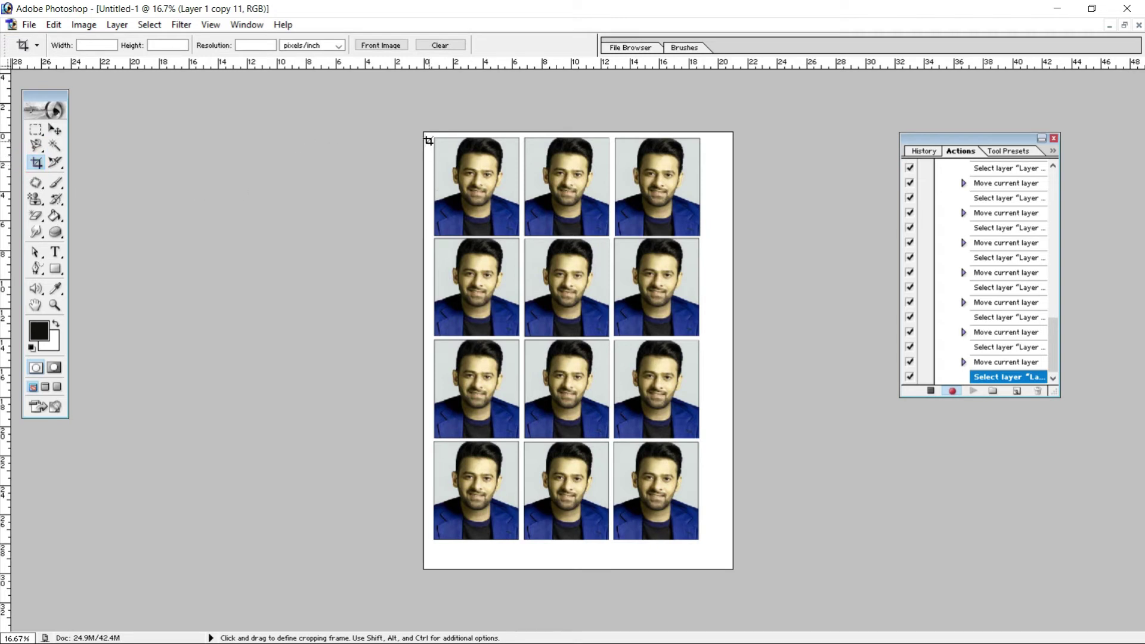
mouse_move(436, 140)
mouse_down()
mouse_move(645, 434)
mouse_move(703, 543)
mouse_up()
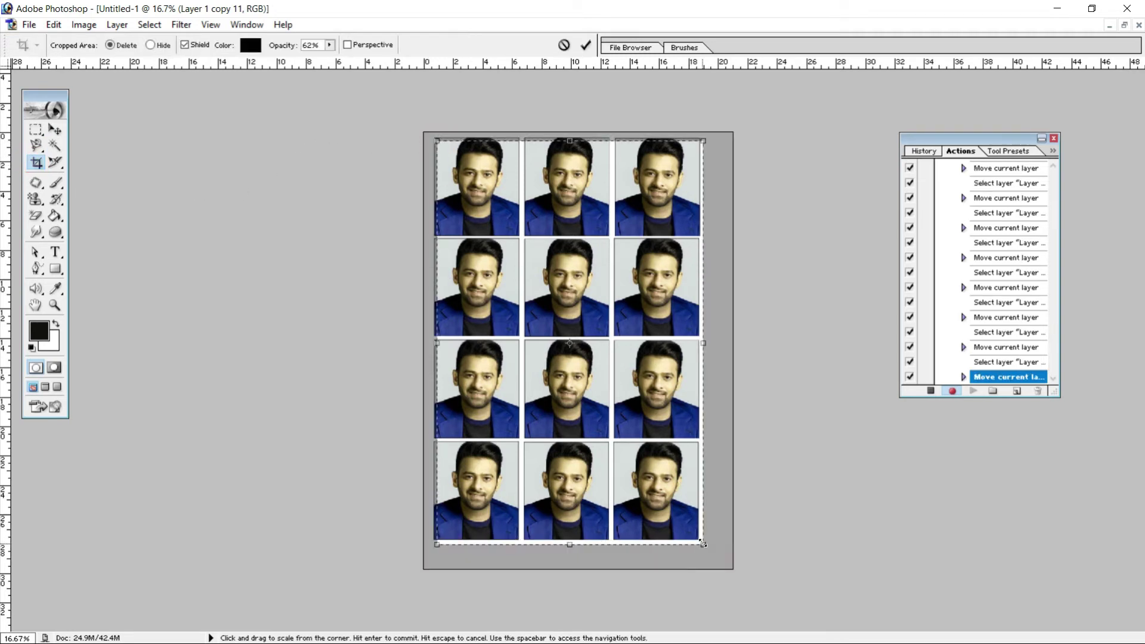
click(563, 45)
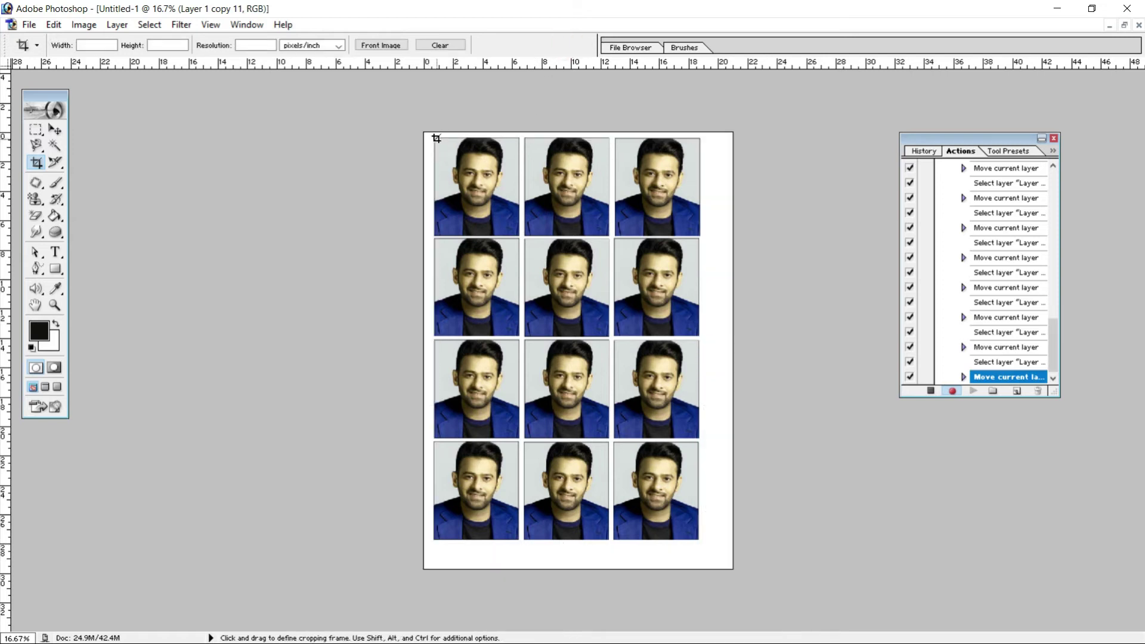
mouse_move(434, 138)
mouse_down()
mouse_move(692, 545)
mouse_move(703, 535)
mouse_up()
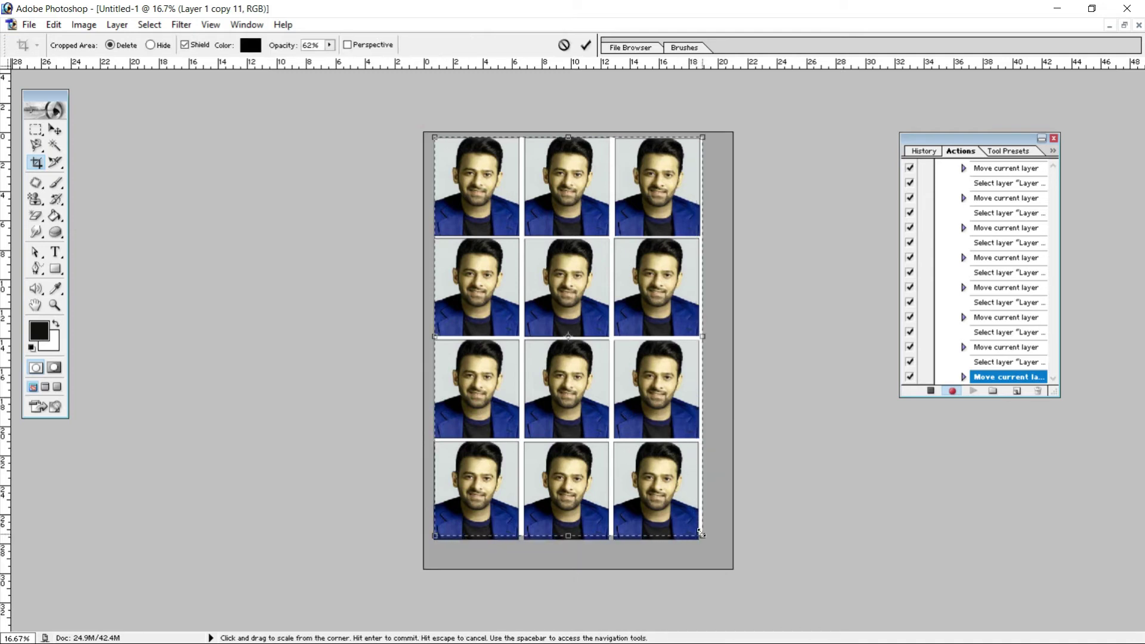
click(585, 51)
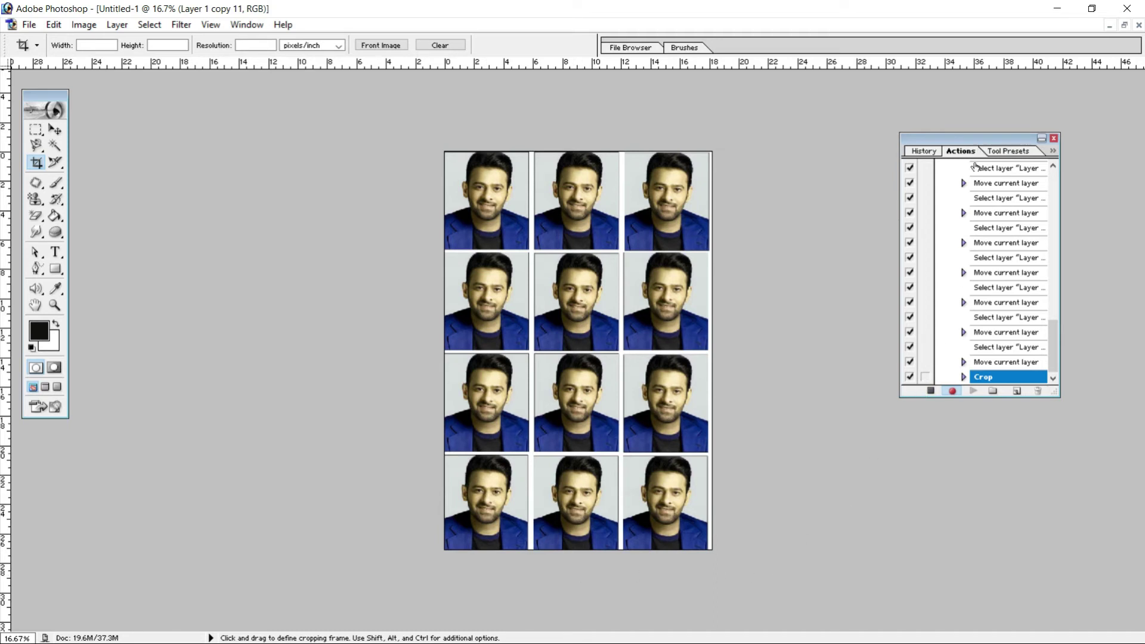
click(930, 391)
Close the Untitled-1 page and the original photo, both without saving
click(1139, 25)
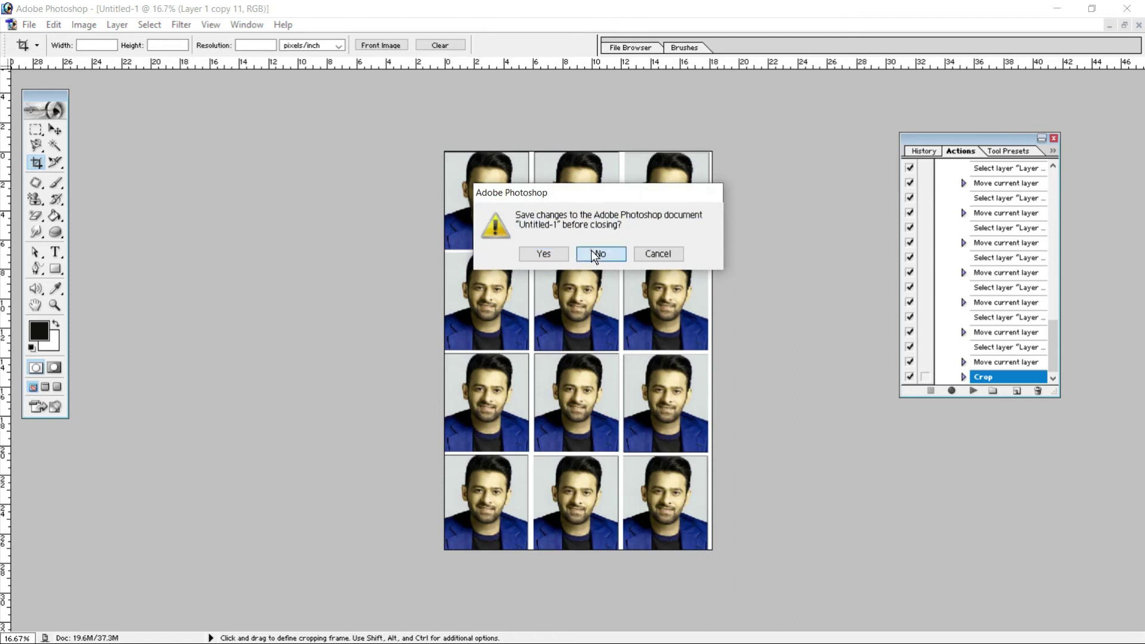
click(594, 257)
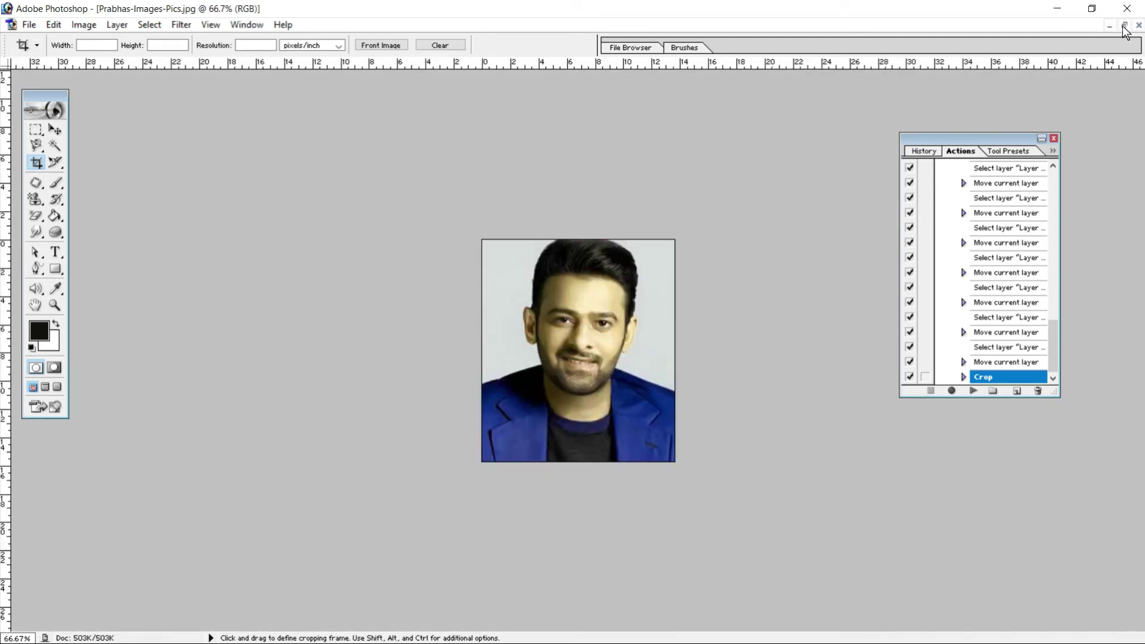
click(1125, 27)
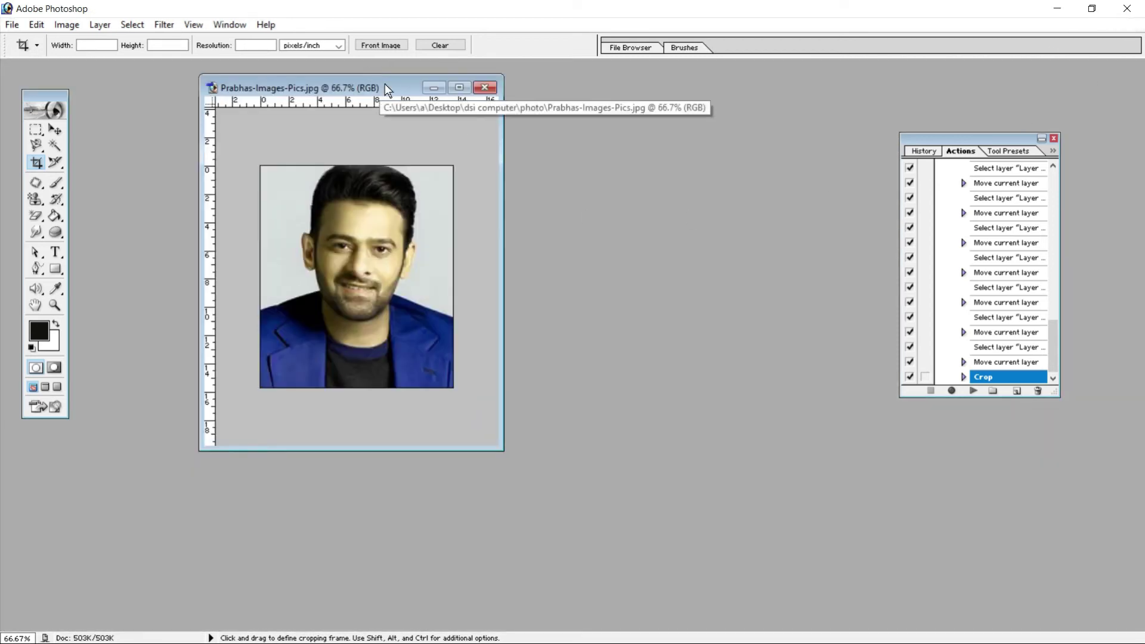
drag(385, 89, 344, 98)
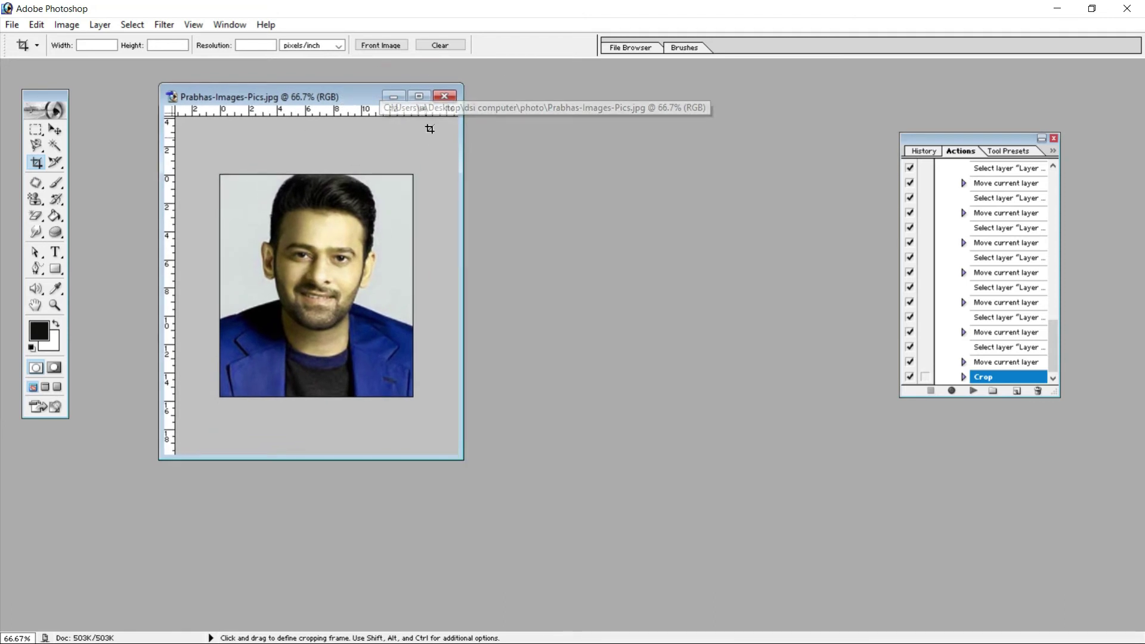
click(445, 96)
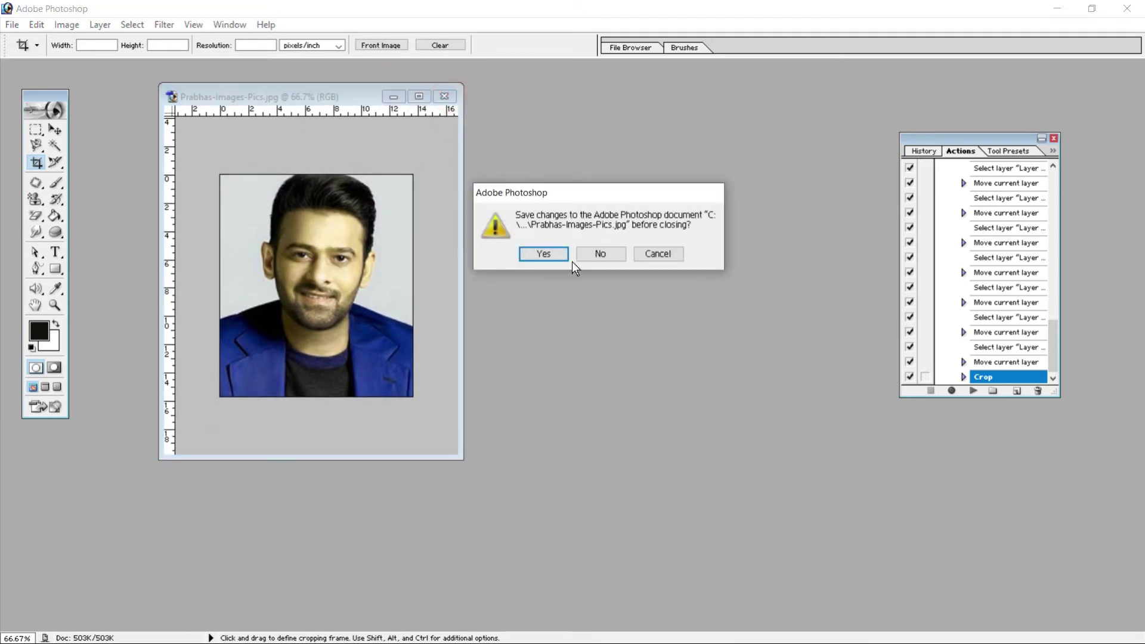
click(597, 254)
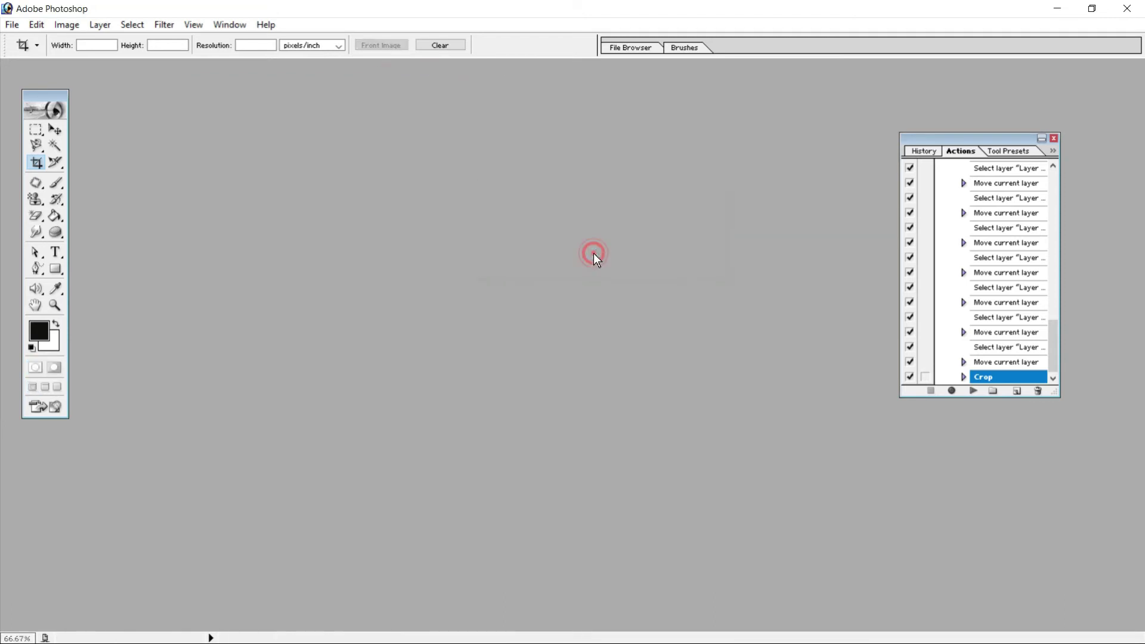
Open Prabhas-Images-Pics.jpg and reposition its window
double_click(445, 253)
click(545, 278)
click(854, 348)
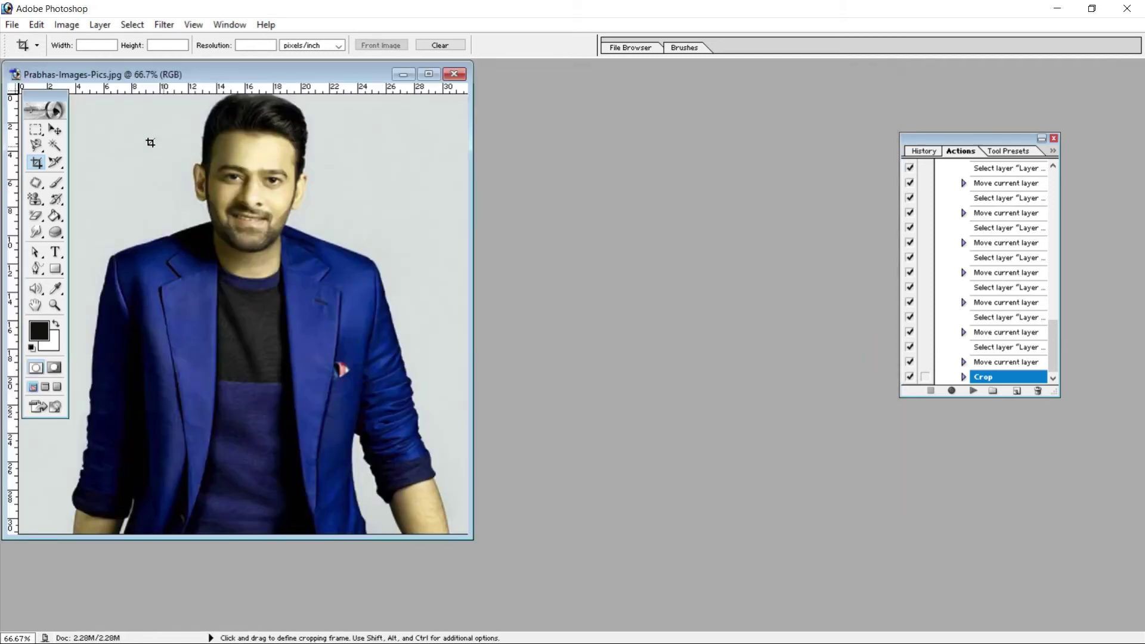
click(54, 130)
drag(275, 75, 403, 96)
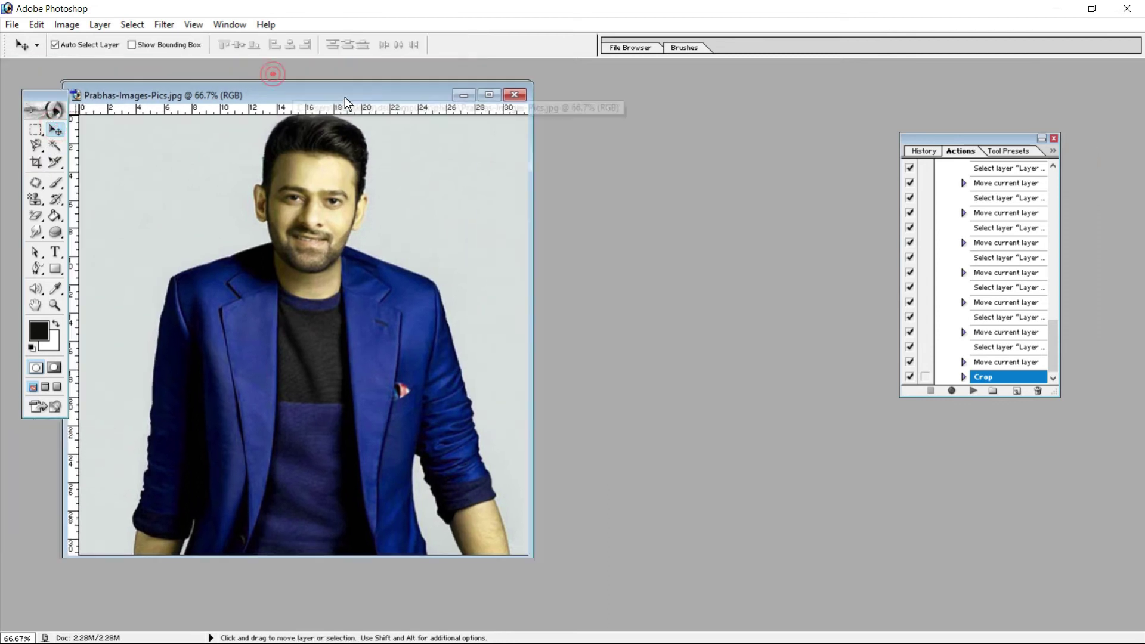
Crop the photo to a head-and-shoulders portrait and enlarge its window
click(36, 162)
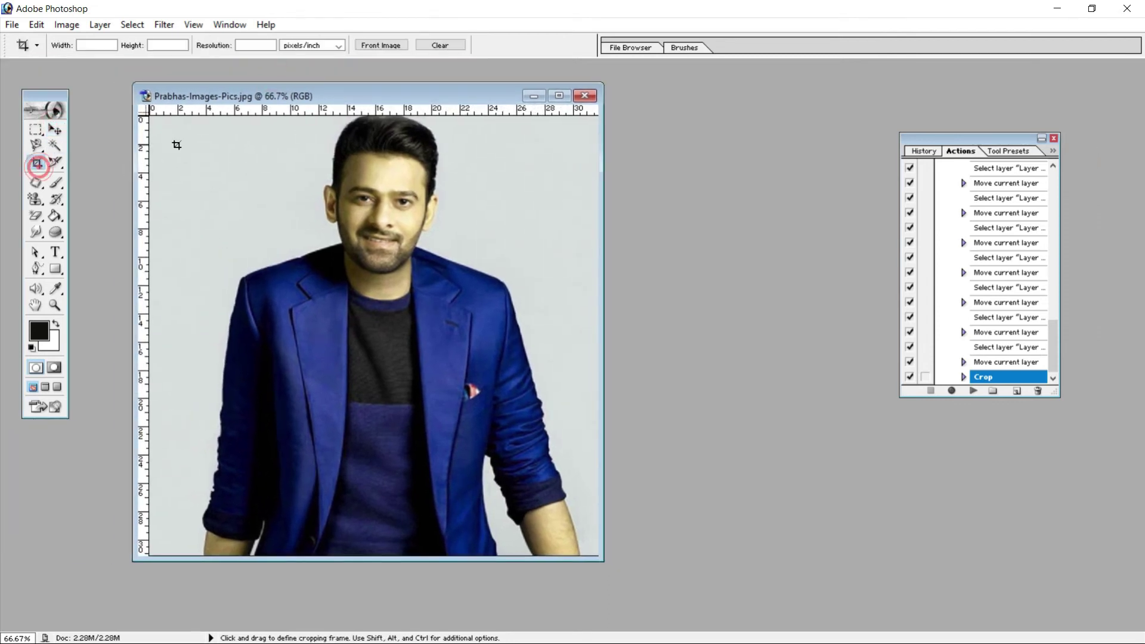
drag(281, 117, 463, 317)
drag(463, 317, 470, 322)
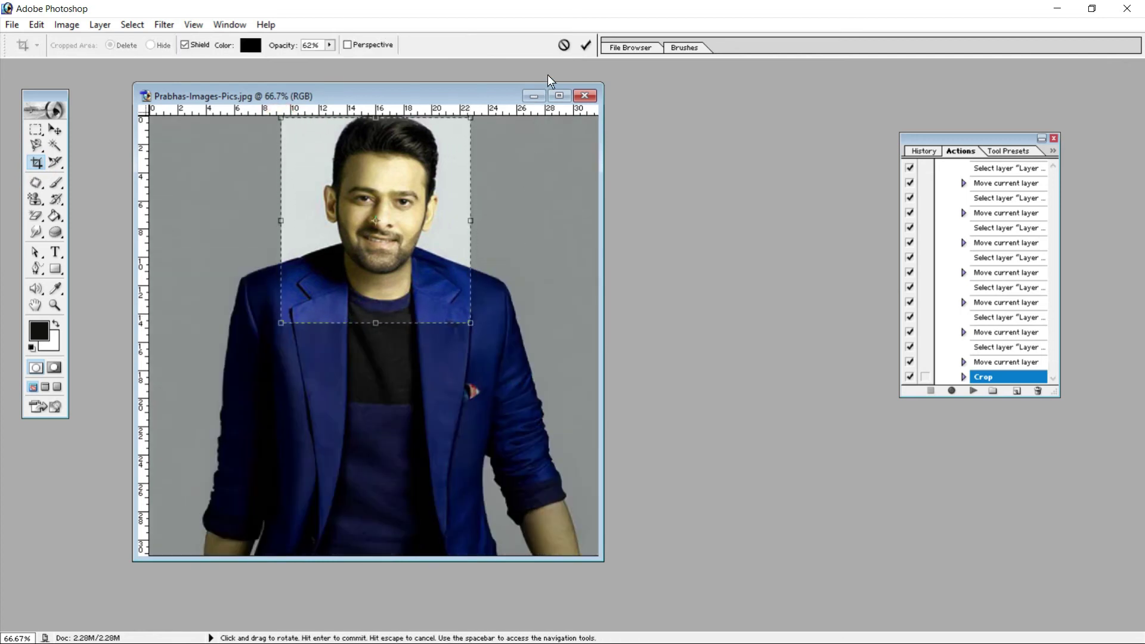
click(586, 45)
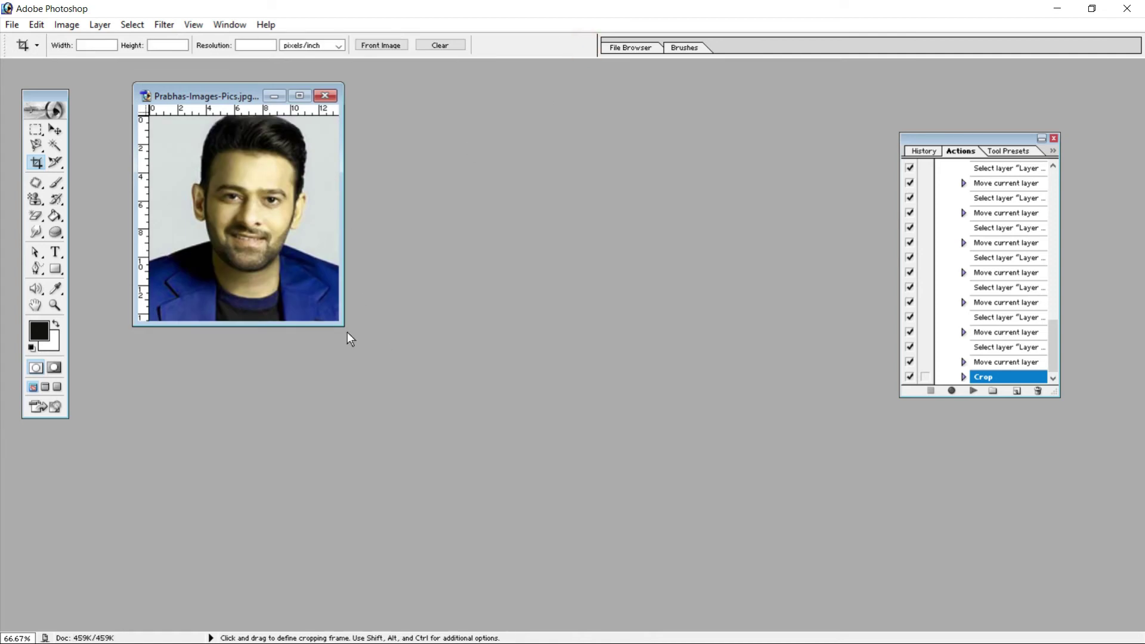
mouse_move(342, 327)
mouse_down()
mouse_move(383, 347)
mouse_move(438, 408)
mouse_up()
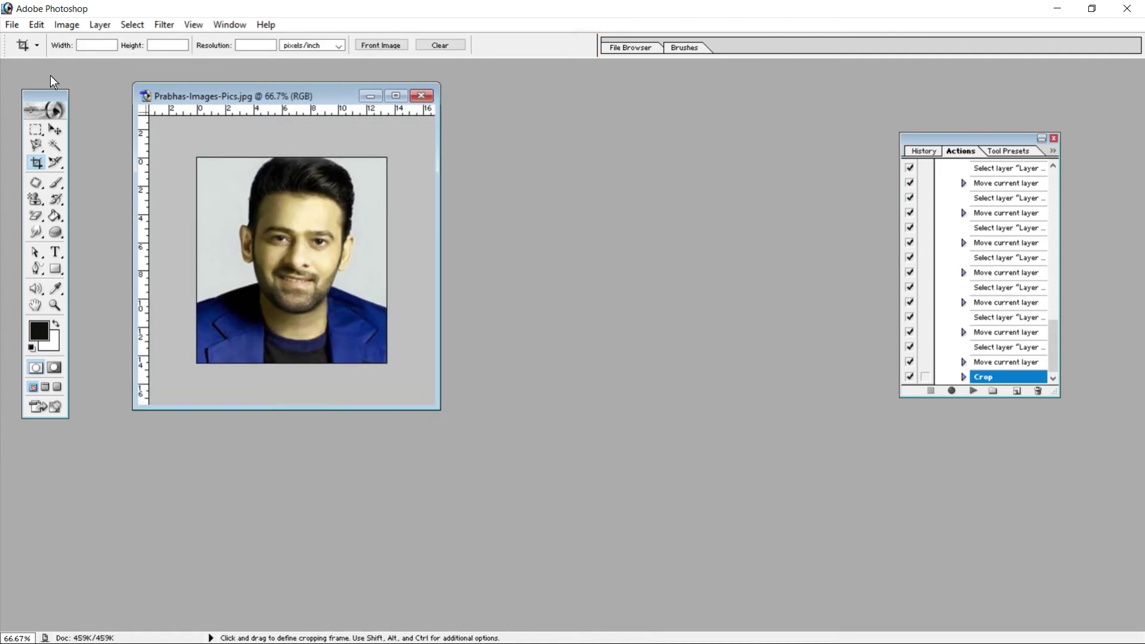
Create a new blank A4 document and enlarge its window
click(12, 24)
click(28, 44)
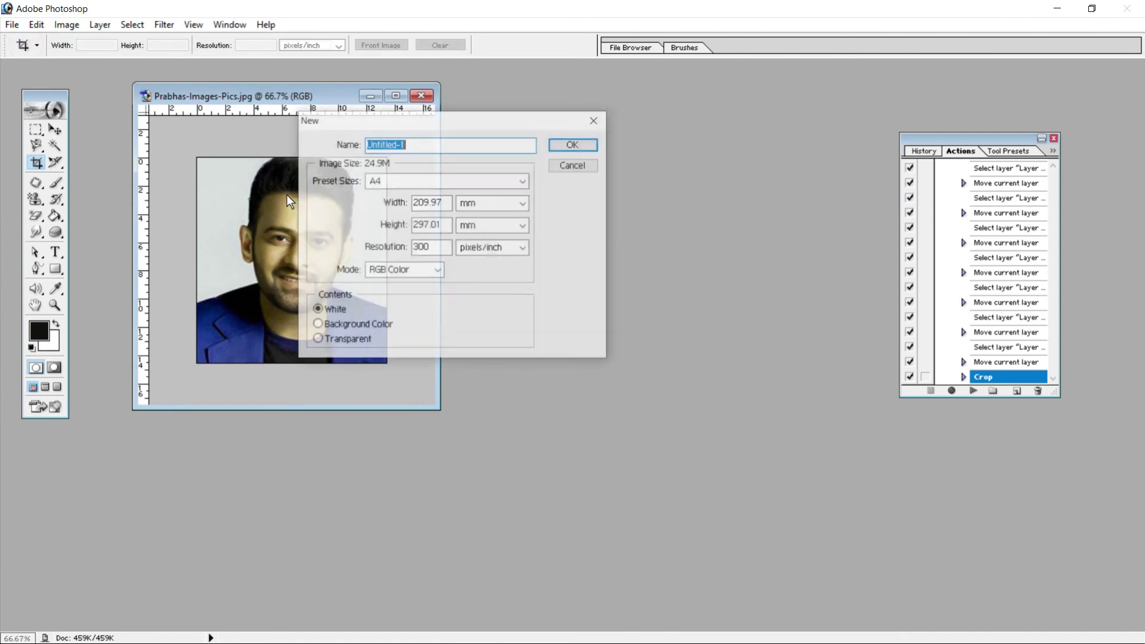
click(575, 145)
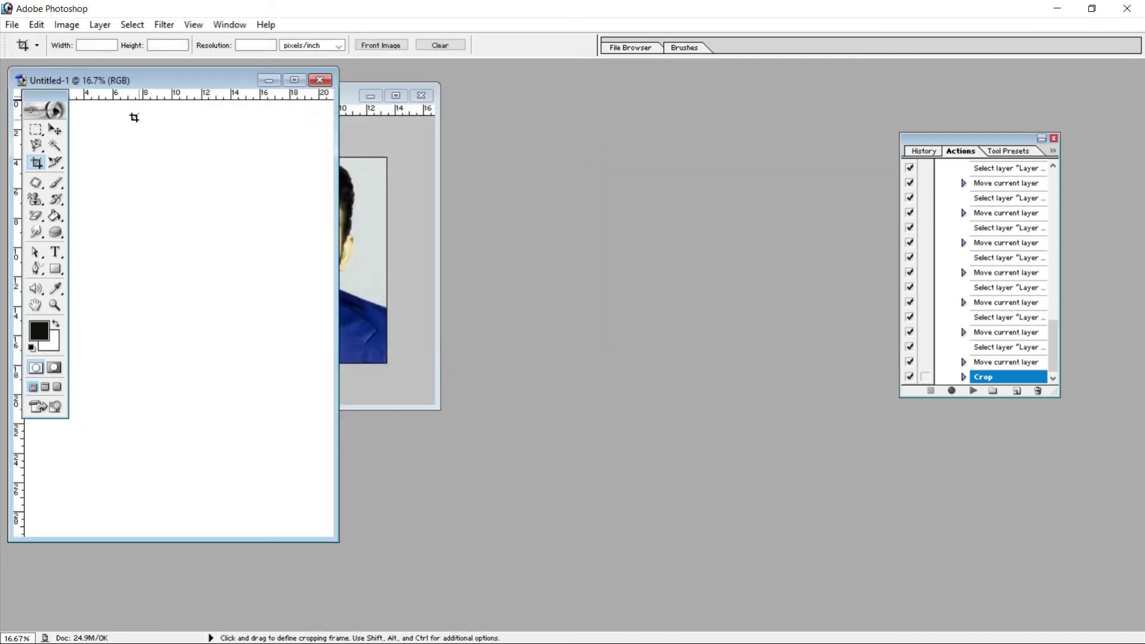
mouse_move(165, 79)
mouse_down()
mouse_move(301, 129)
mouse_move(670, 120)
mouse_up()
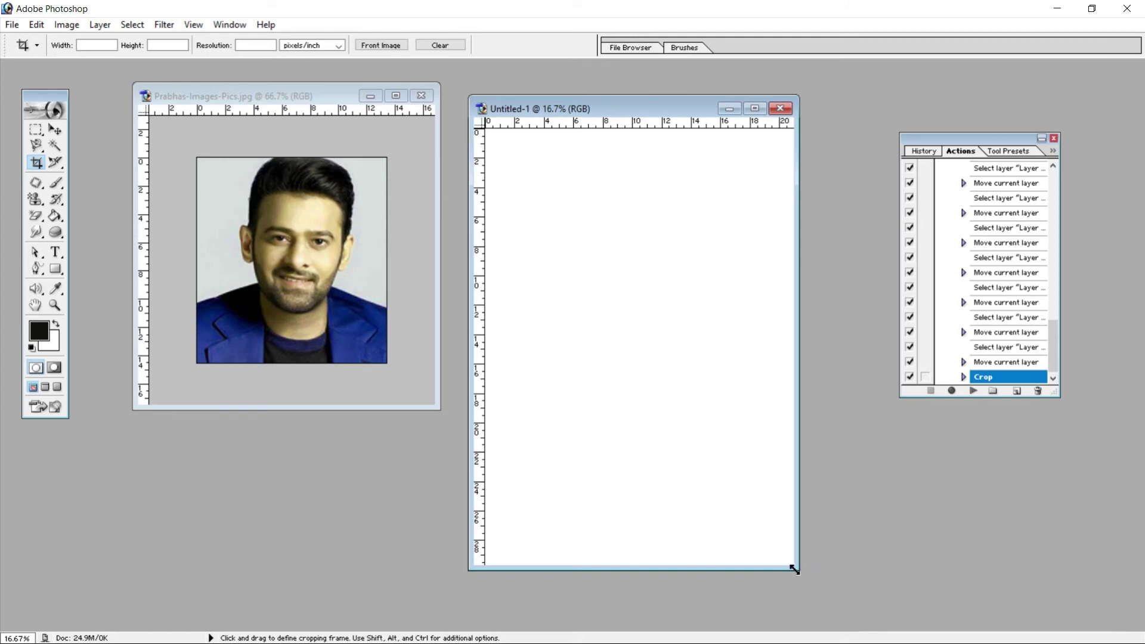
drag(796, 567, 890, 629)
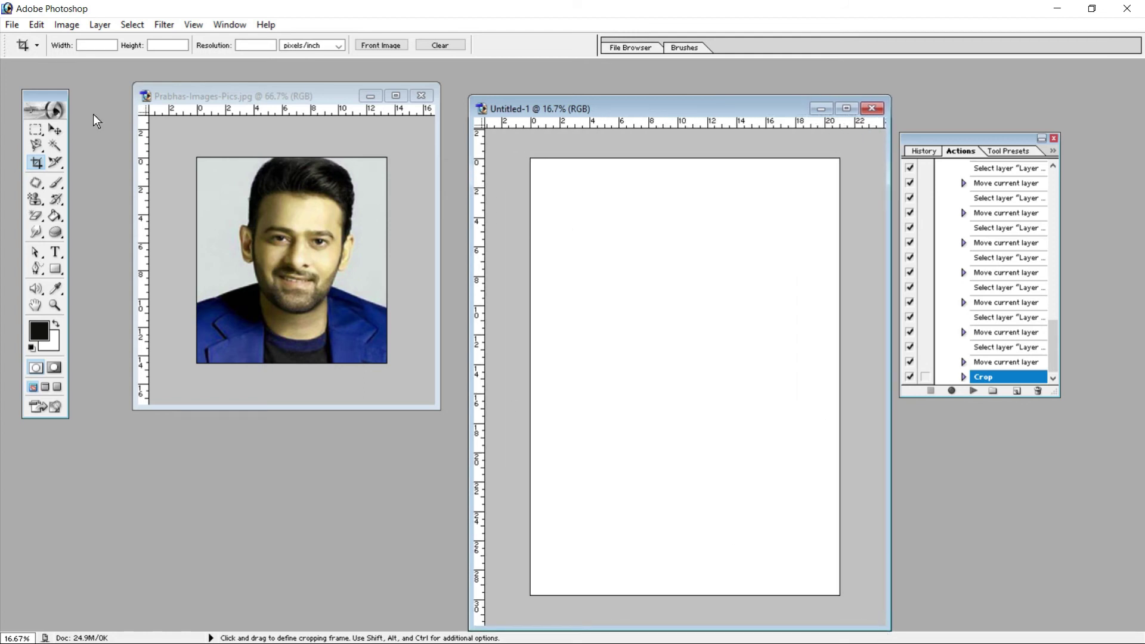
Drag the cropped portrait onto the A4 page and scale it to roughly 240% by 251%
click(55, 130)
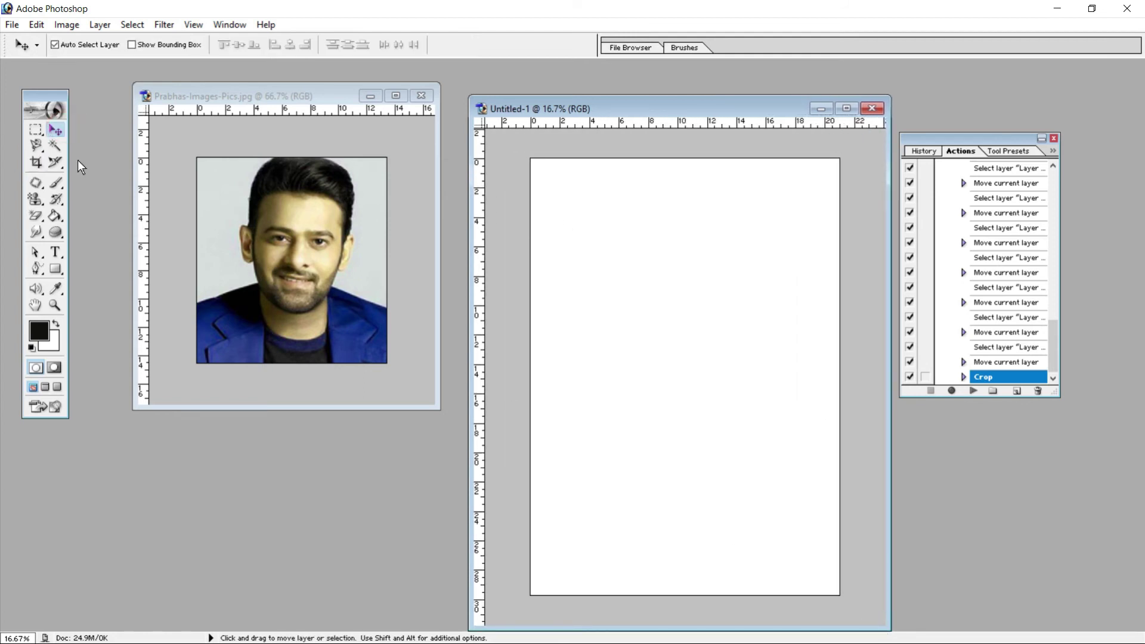
drag(273, 244, 598, 229)
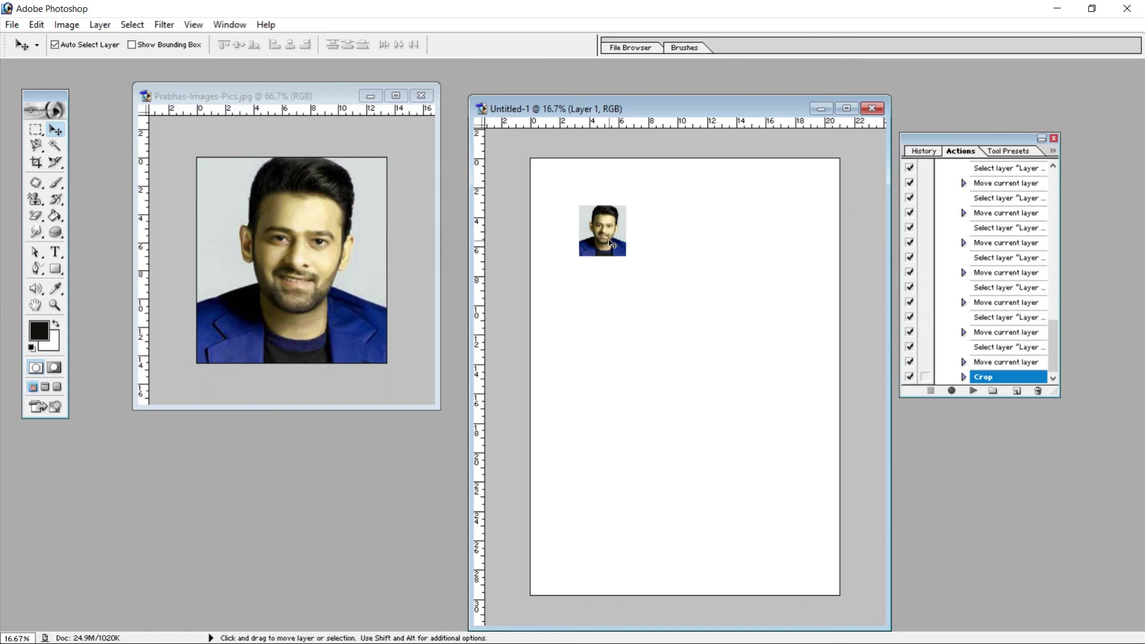
key(ctrl+t)
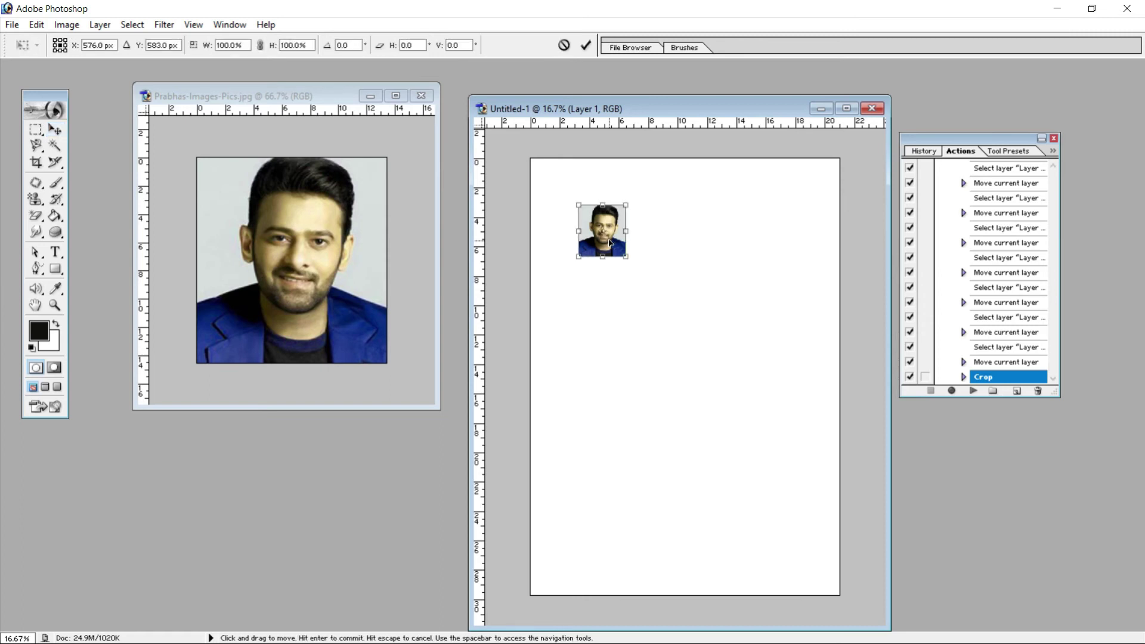
drag(626, 257, 692, 333)
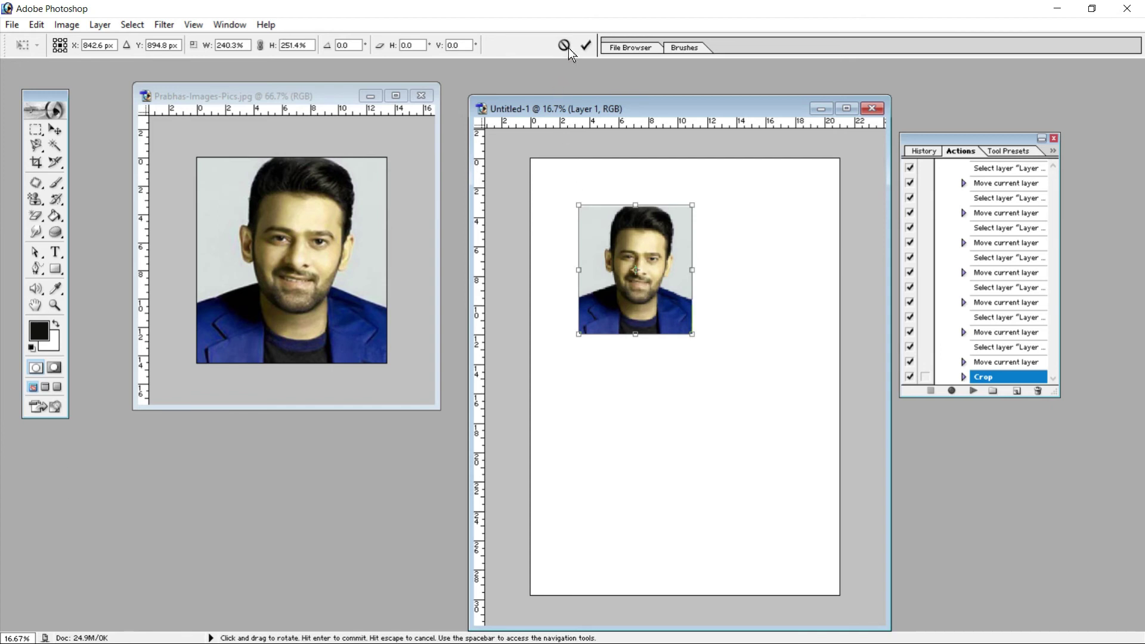
click(590, 46)
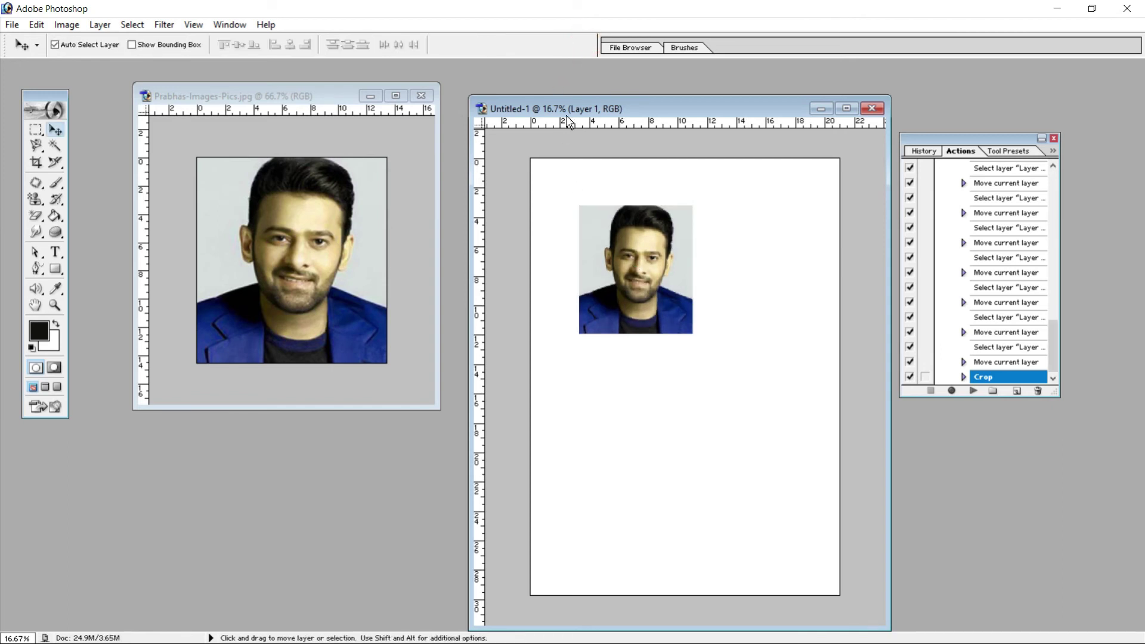
Give the portrait a 3 px black centred stroke border
click(37, 24)
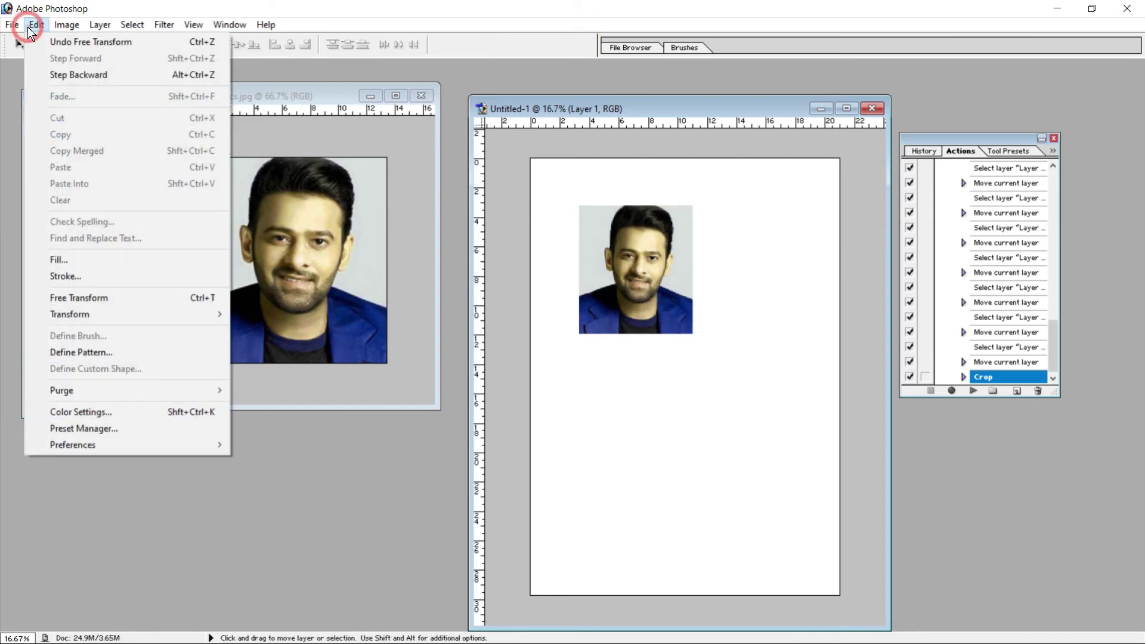
click(73, 271)
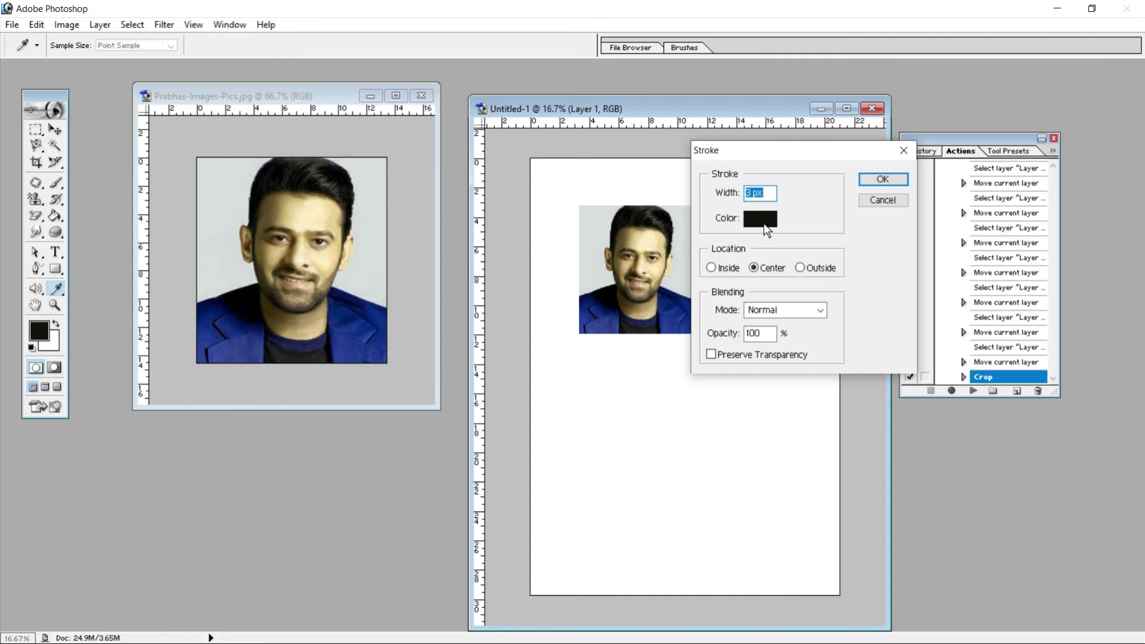
click(897, 178)
key(v)
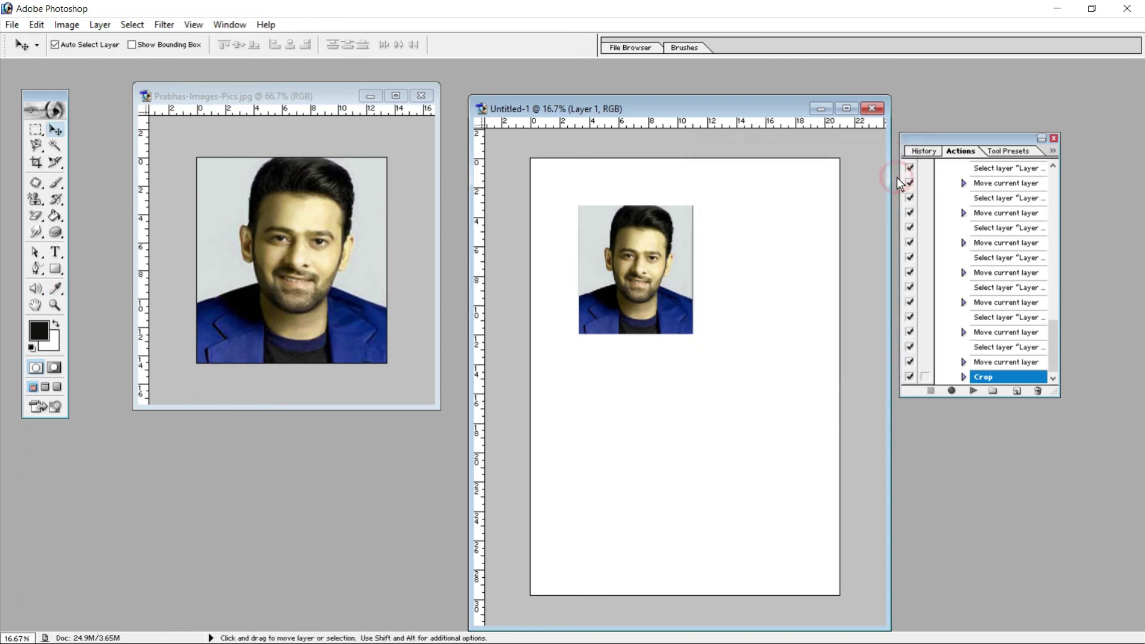
Move the portrait to the page's top-left corner and scale it slightly smaller
drag(638, 263, 601, 219)
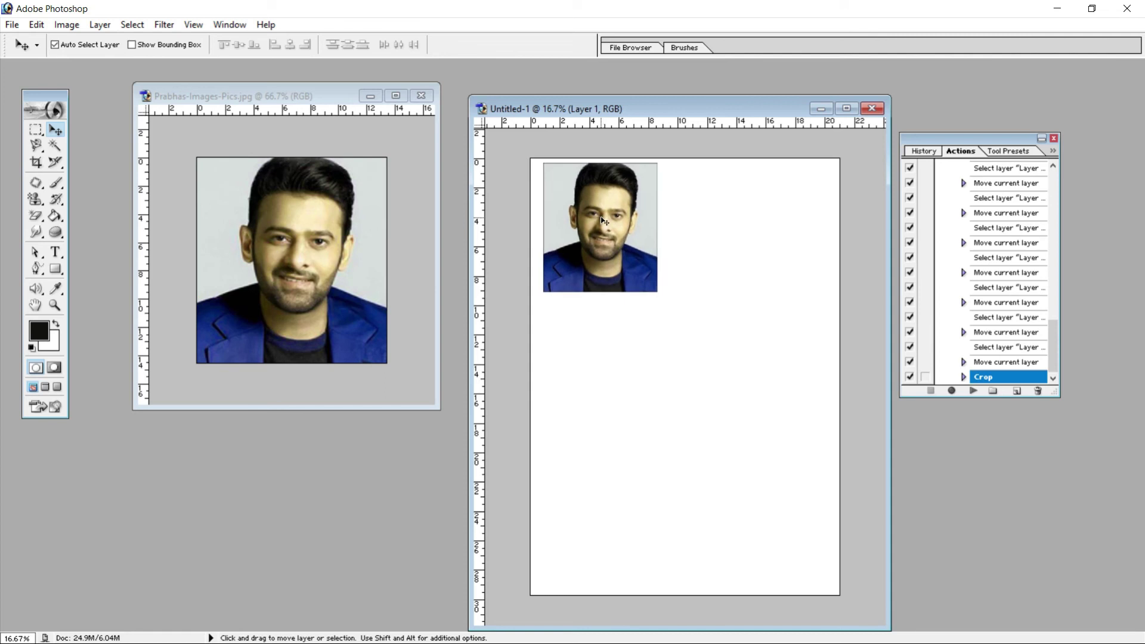
key(ctrl+t)
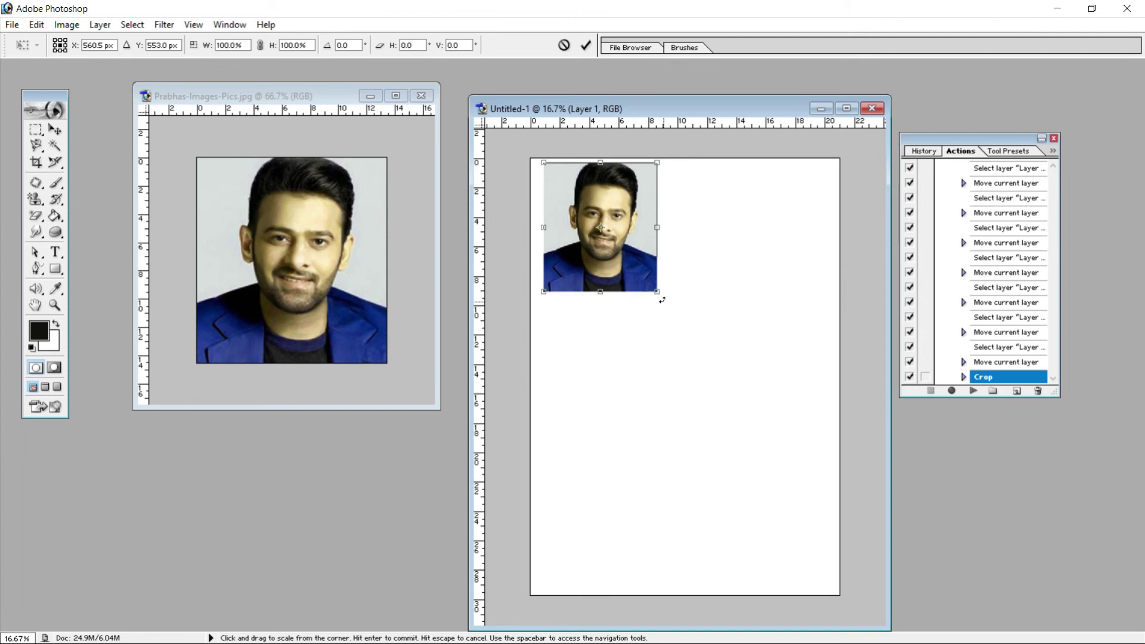
drag(657, 292, 636, 273)
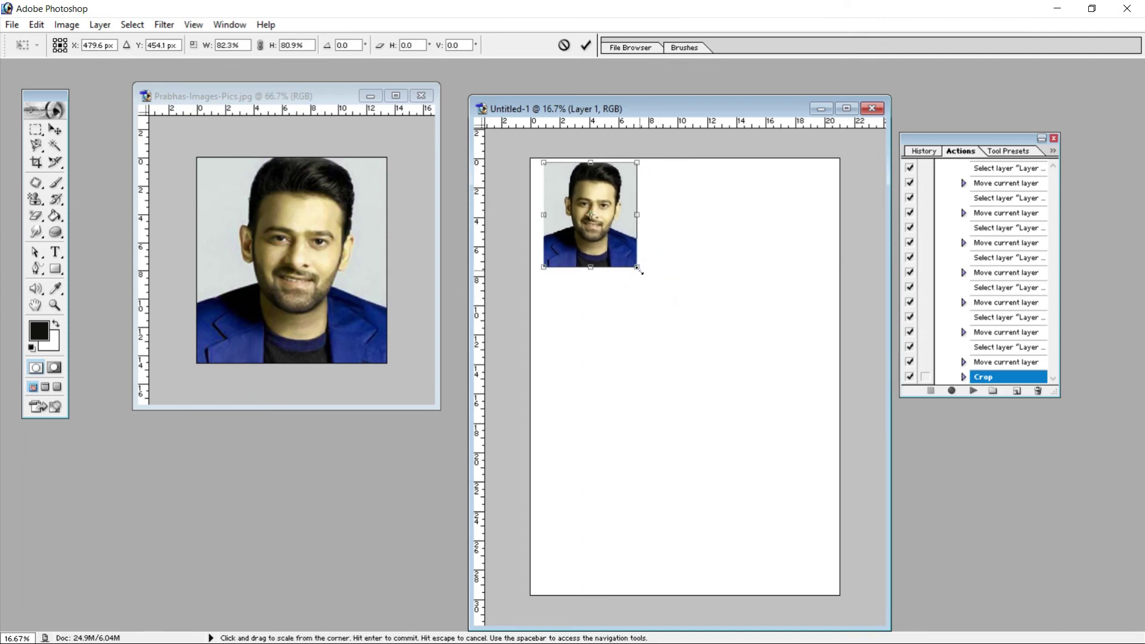
drag(636, 274, 635, 271)
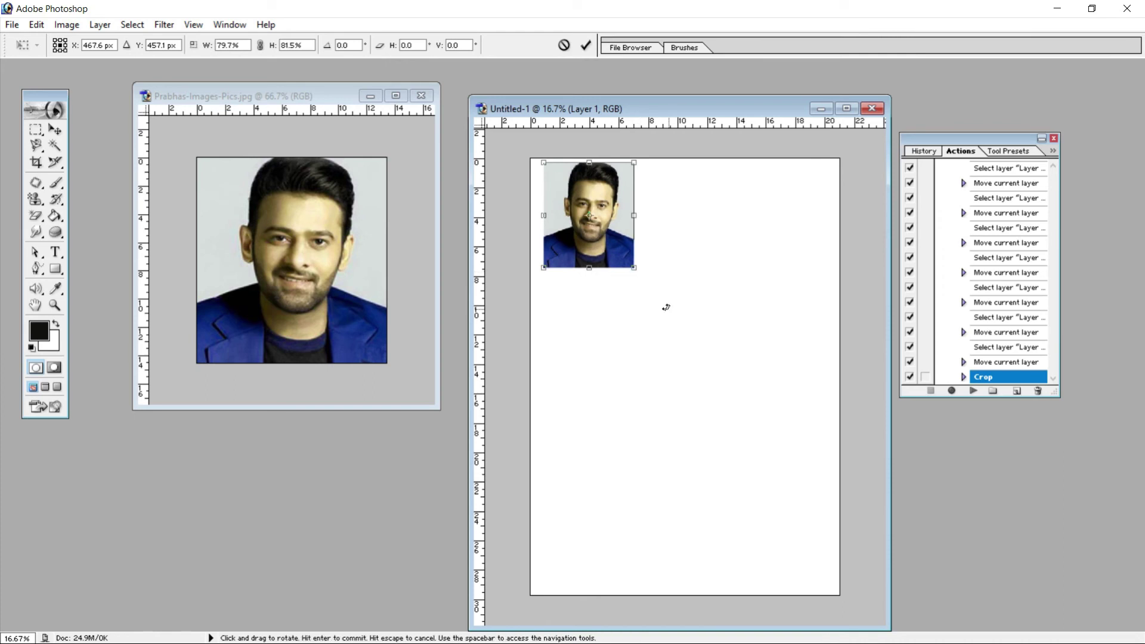
click(584, 45)
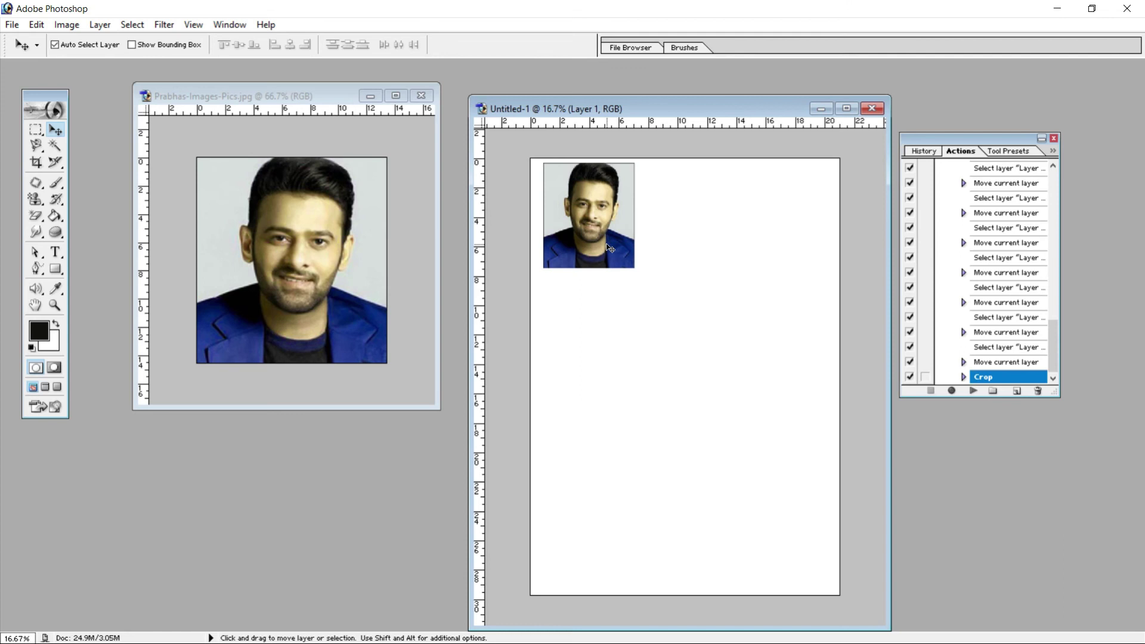
Play Action 1 with F2 to tile the bordered portrait into a cropped 3×4 grid
key(F2)
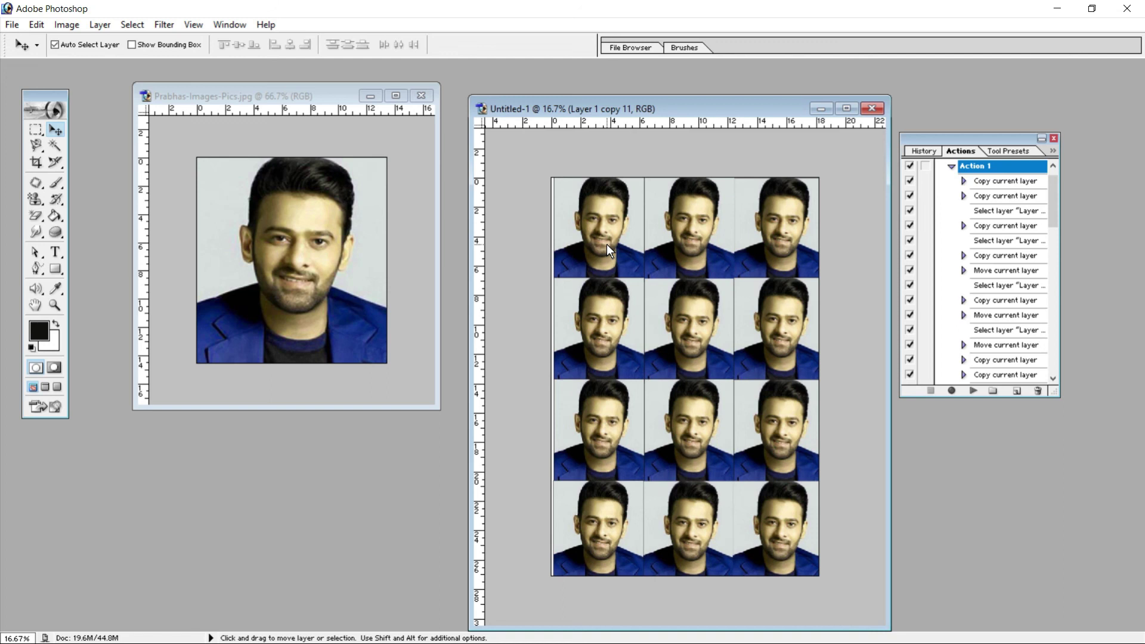
click(35, 158)
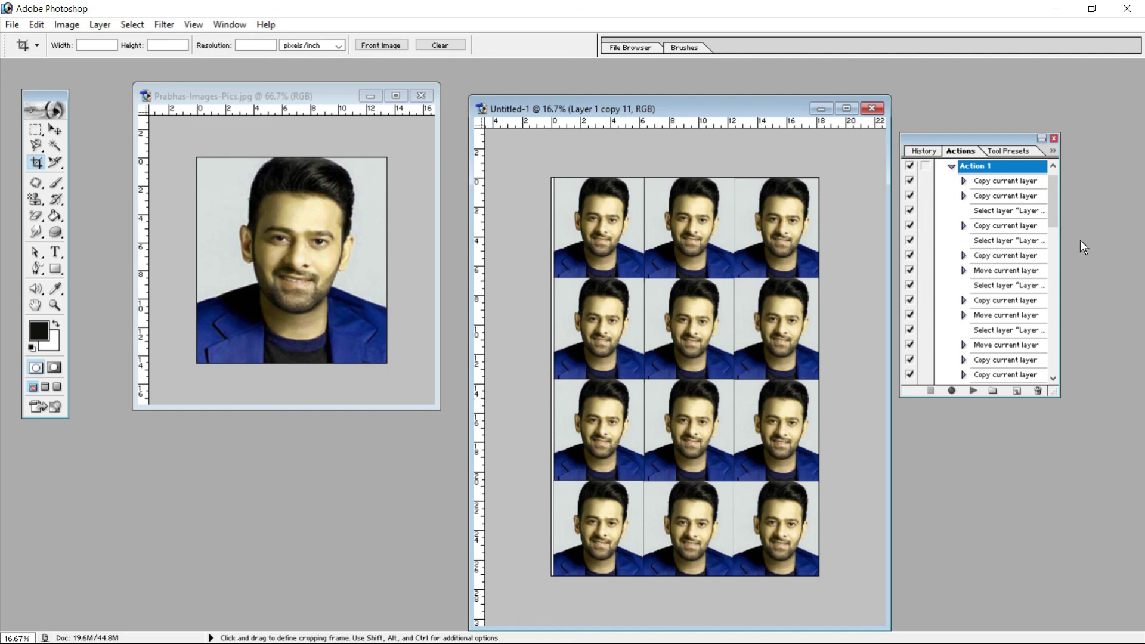
Create a new action set in the Actions palette
click(1051, 150)
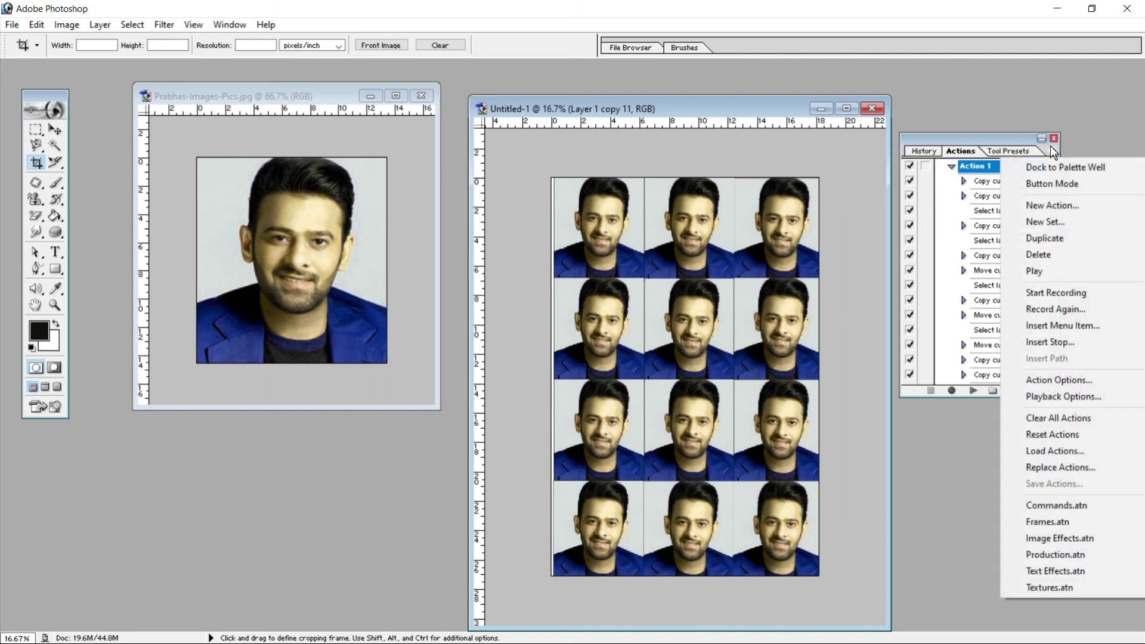
click(1054, 222)
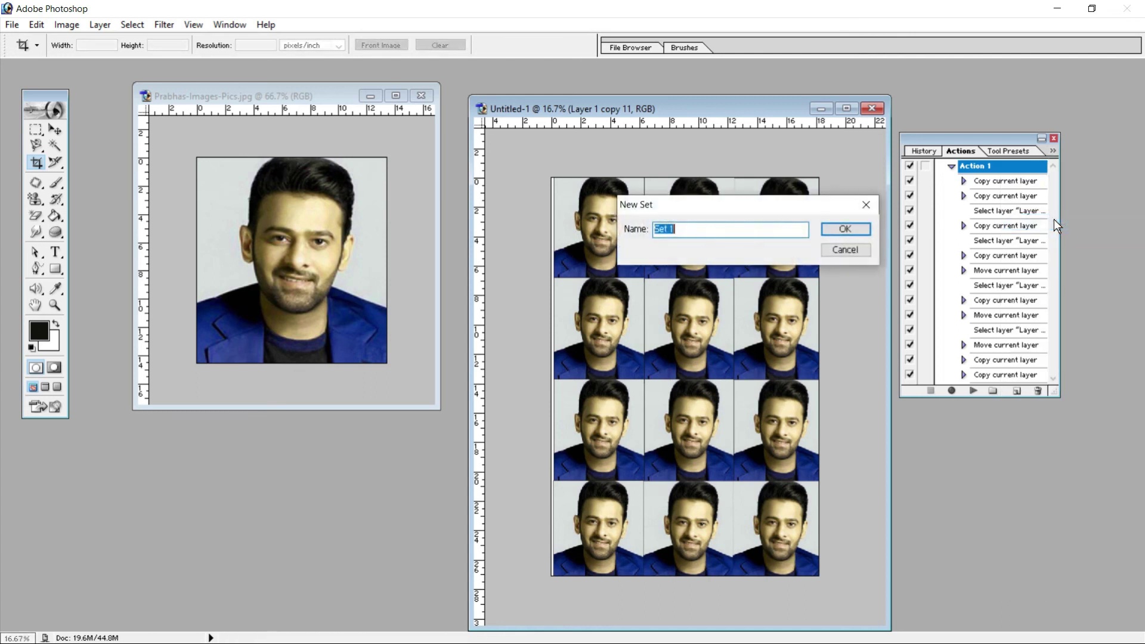
click(866, 205)
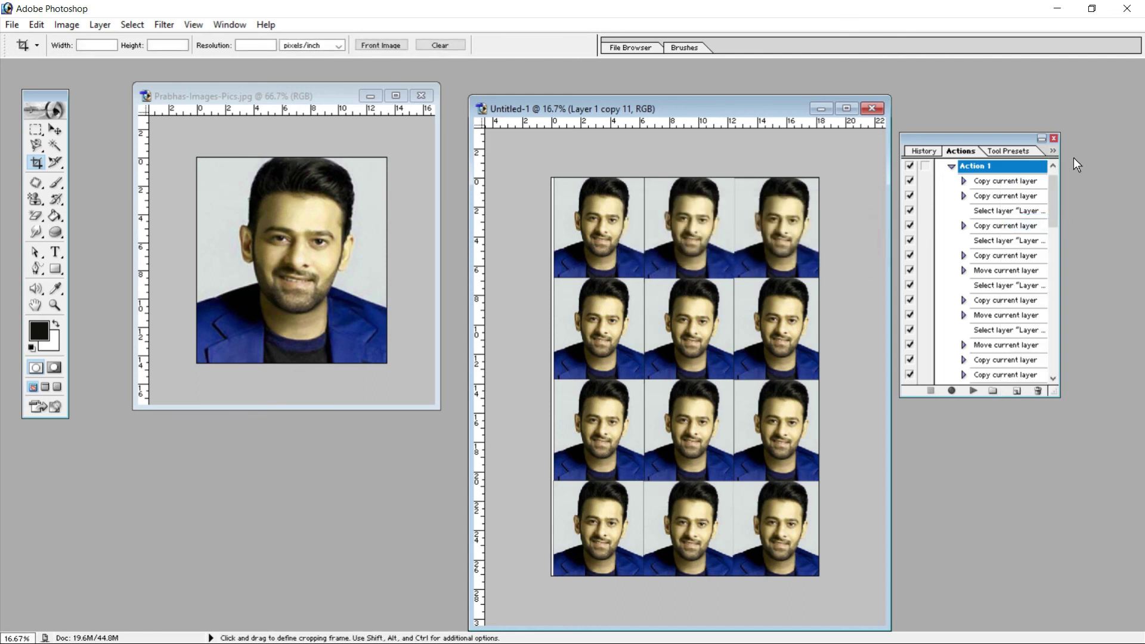
Start a new action, Action 2, with function key F4
click(1052, 150)
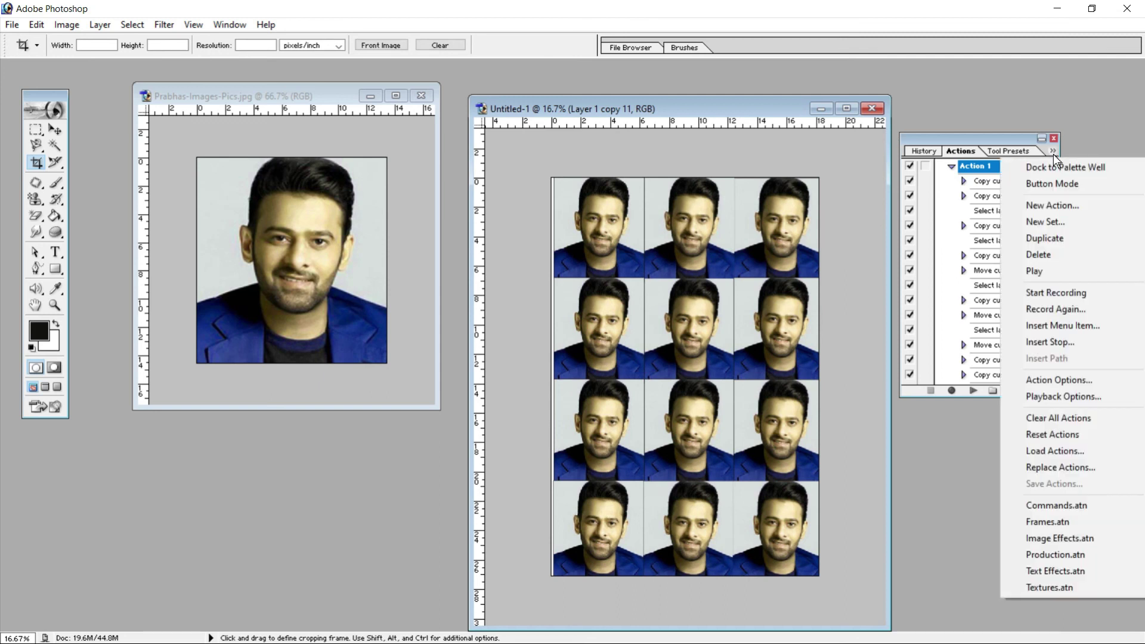
click(1071, 207)
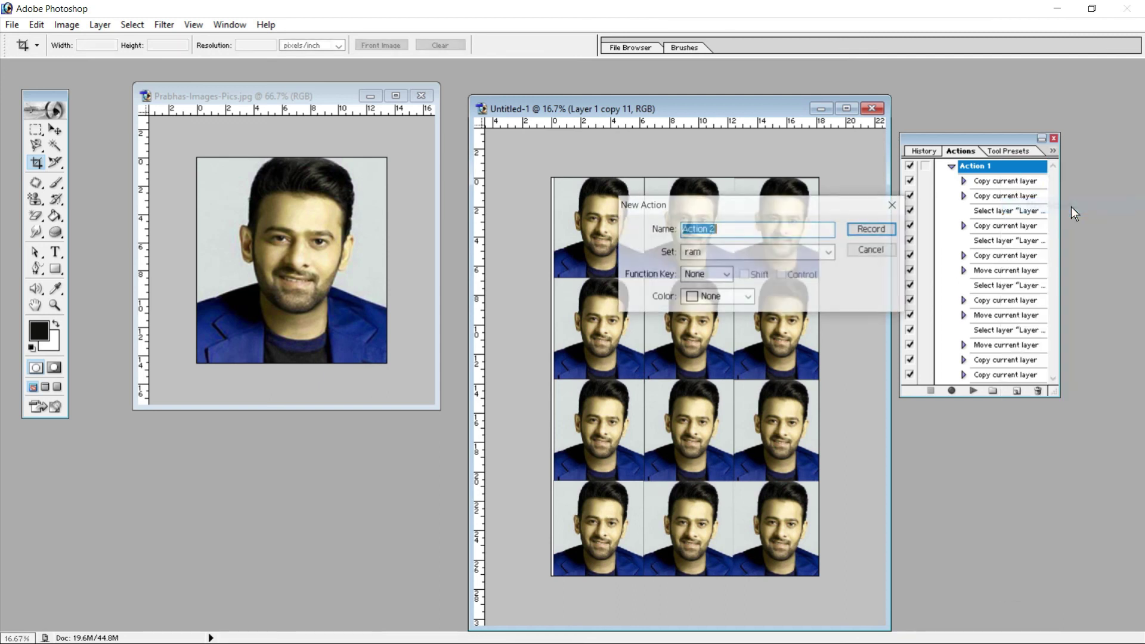
click(725, 275)
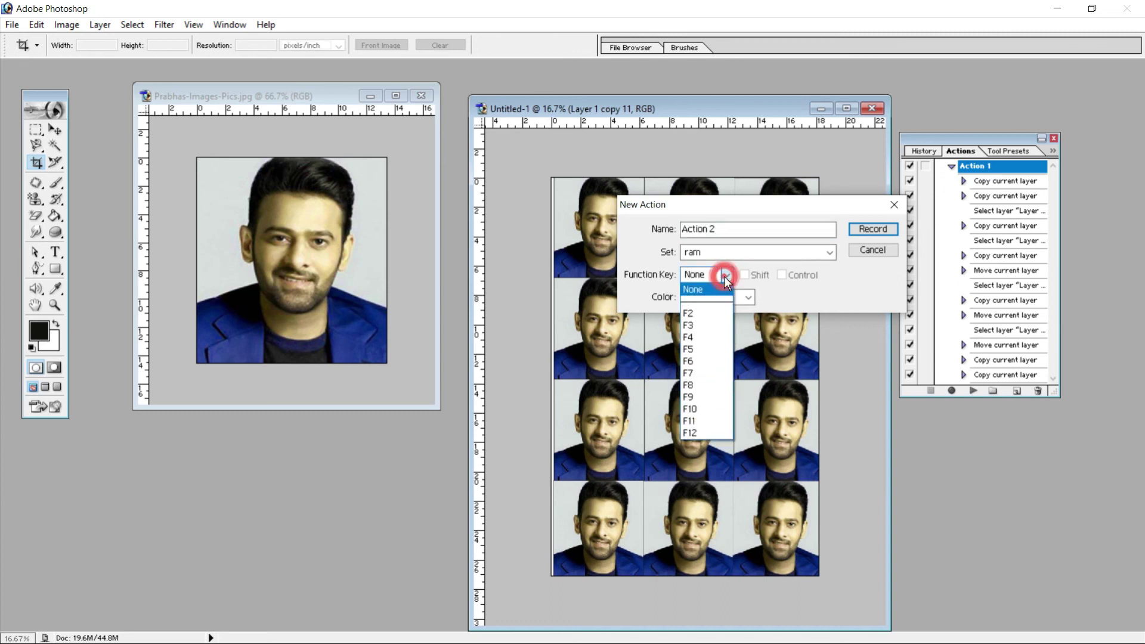
click(696, 338)
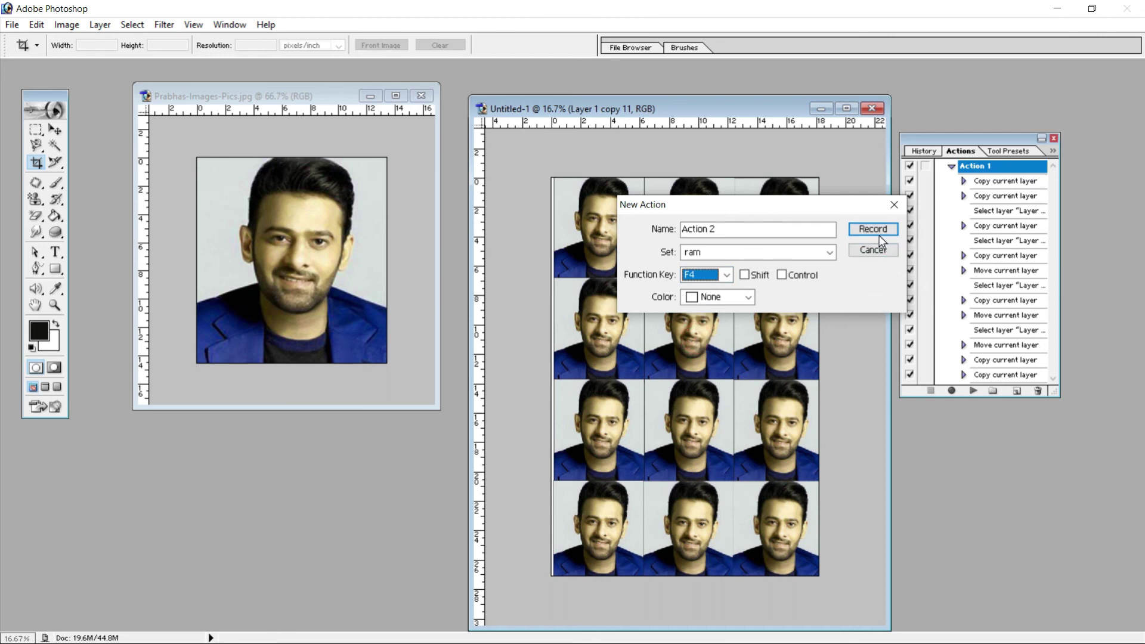